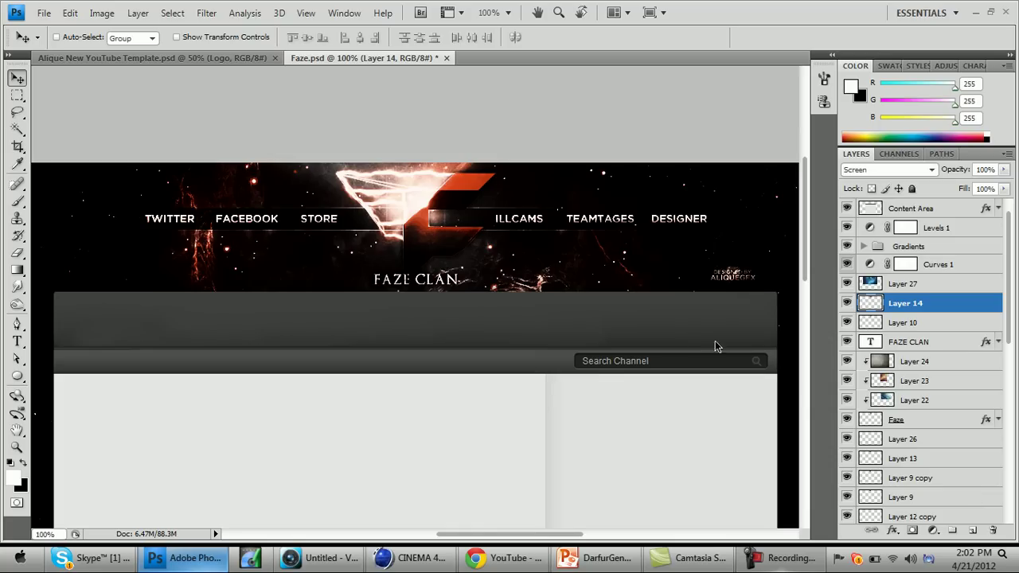
- Select the FAZE CLAN text layer in the Layers panel
left_click(945, 342)
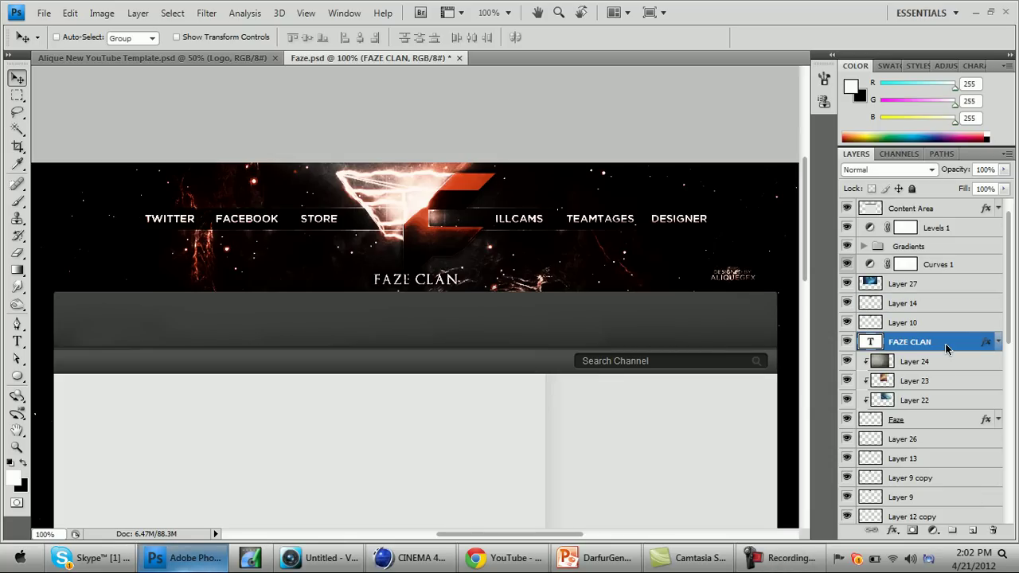
- Give the FAZE CLAN title's Gradient Overlay 90% opacity and a scale of about 85%
double_click(939, 350)
left_click(737, 375)
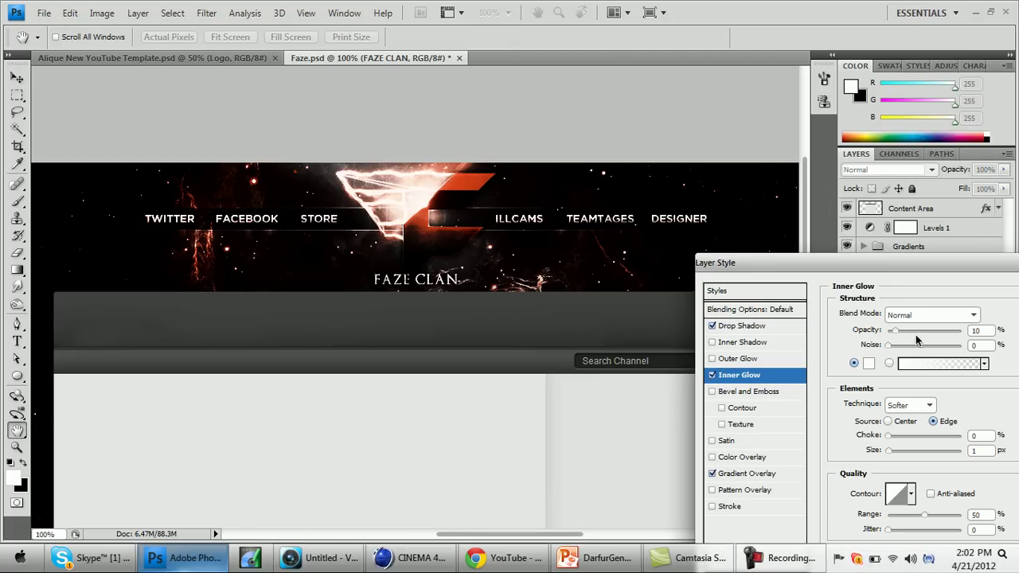
left_click(768, 473)
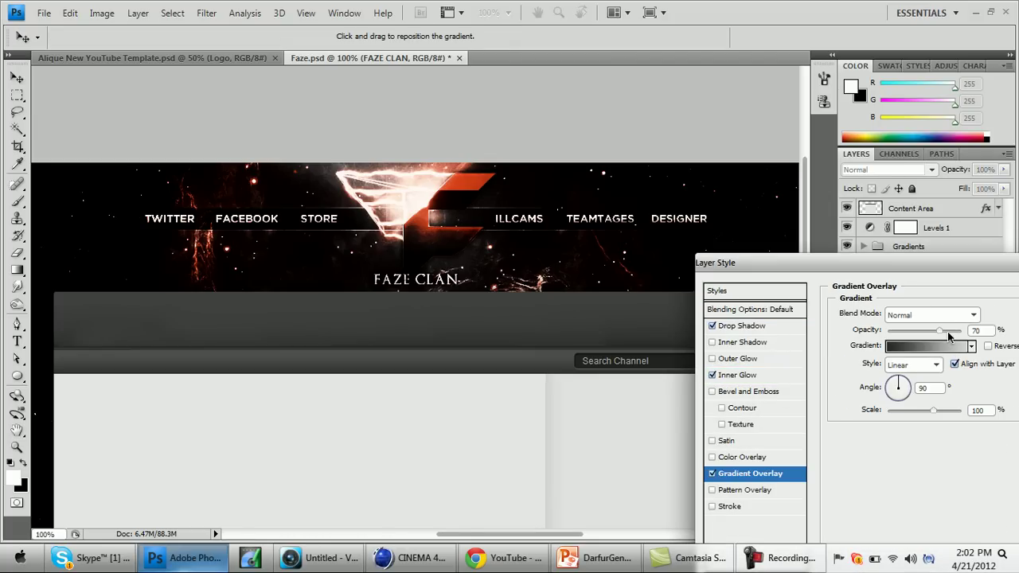
left_click_drag(947, 336, 971, 340)
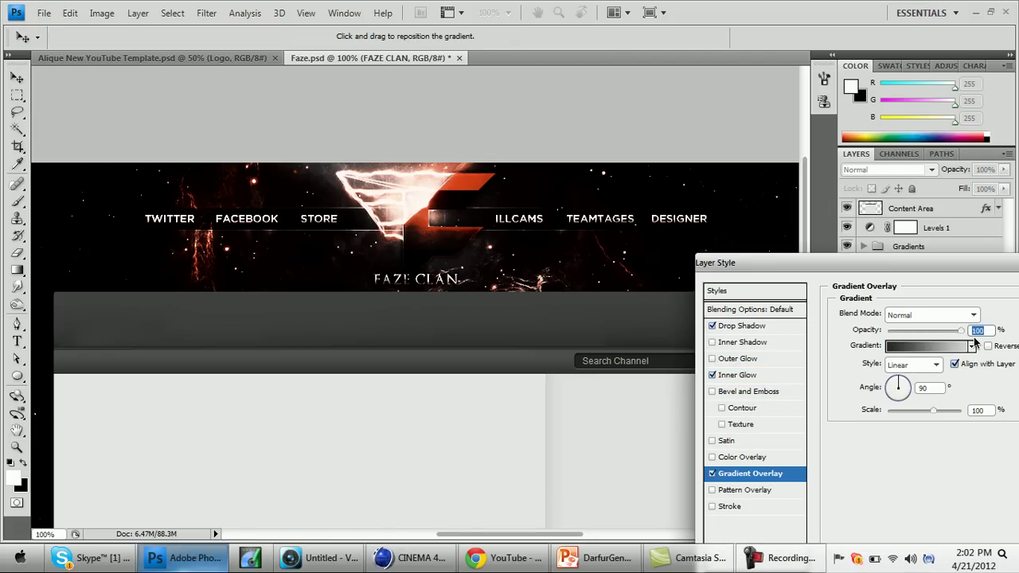
type("80")
key("BackSpace")
key("BackSpace")
type("0")
left_click(925, 411)
key("Up")
key("Up")
key("Up")
- Hide Curves 1, Levels 1, Layers 27, 14 and 10, and the FAZE CLAN title
key("Return")
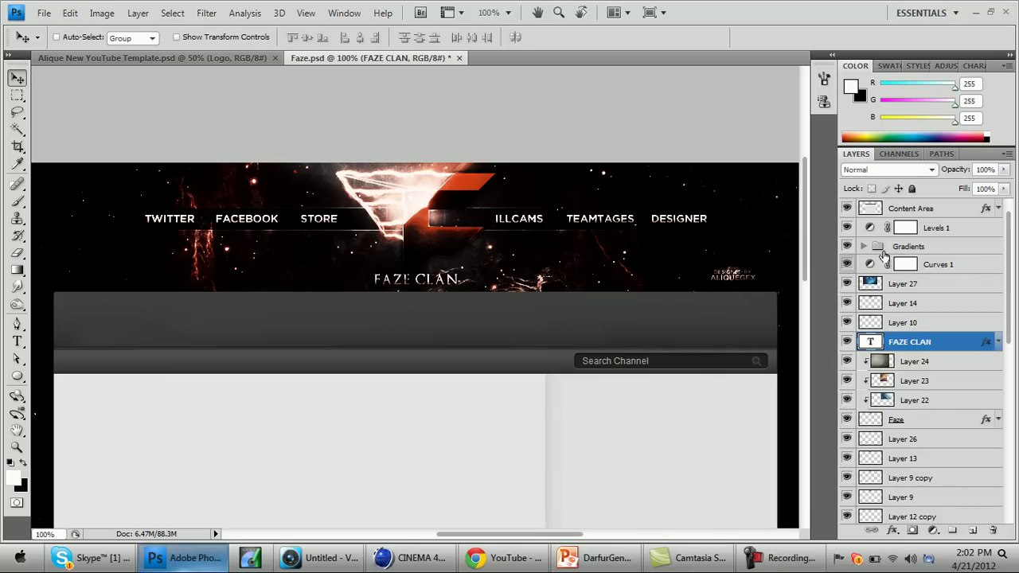
left_click(846, 264)
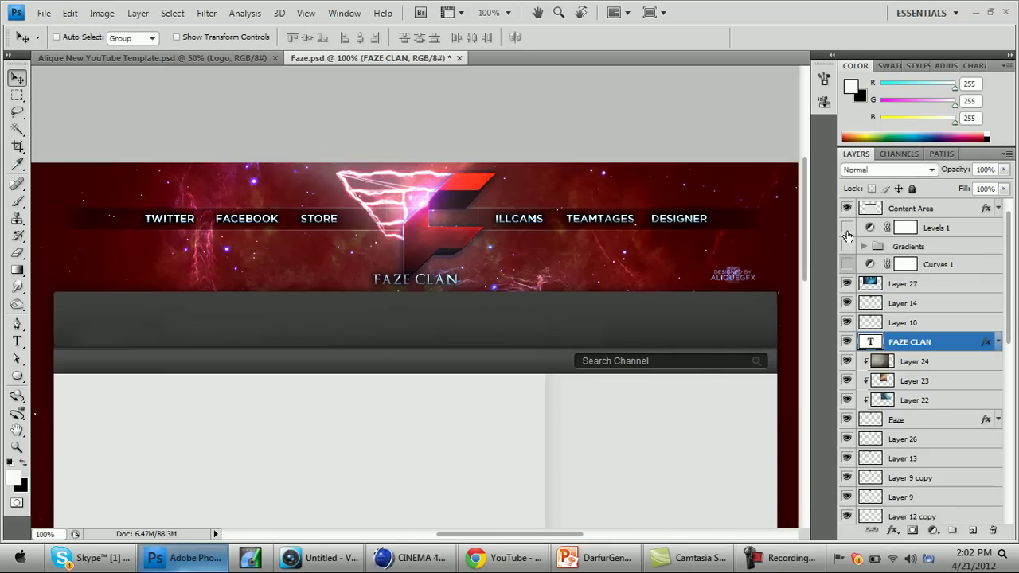
left_click(847, 228)
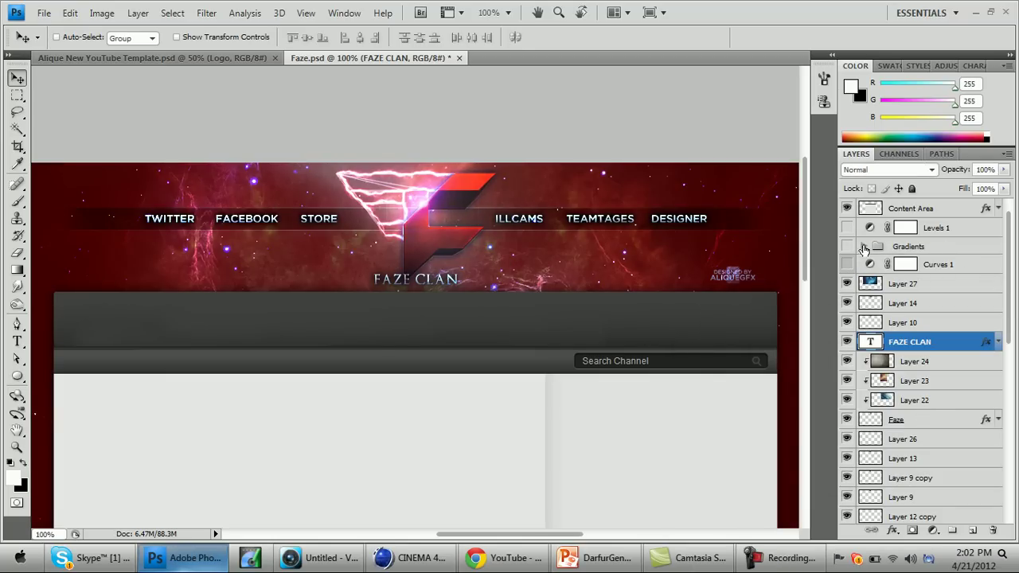
left_click(846, 284)
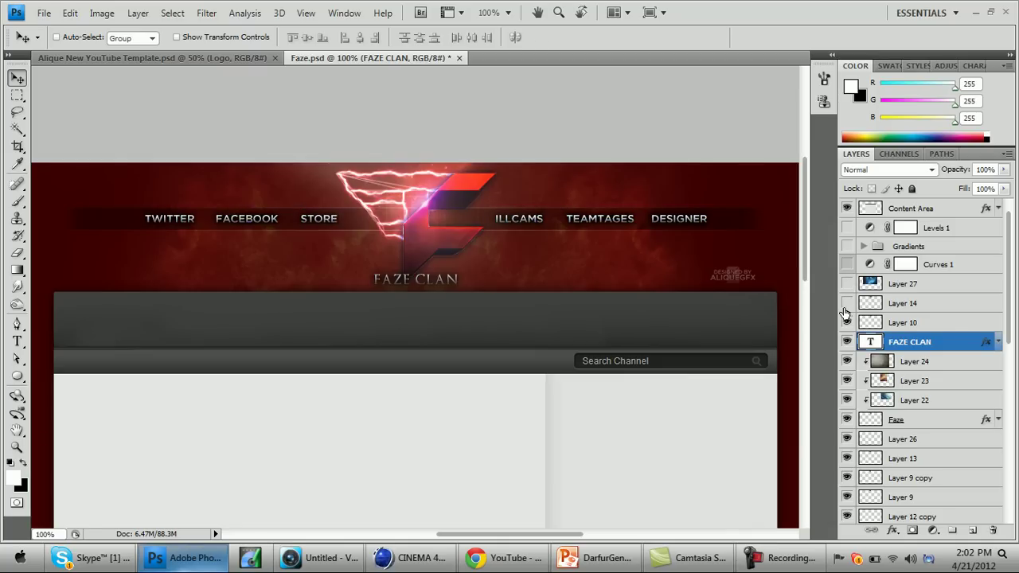
left_click(846, 303)
left_click(845, 322)
left_click(847, 341)
- Group the Faze logo layers up to Layer 24 into a group named 'Faze'
left_click(899, 419)
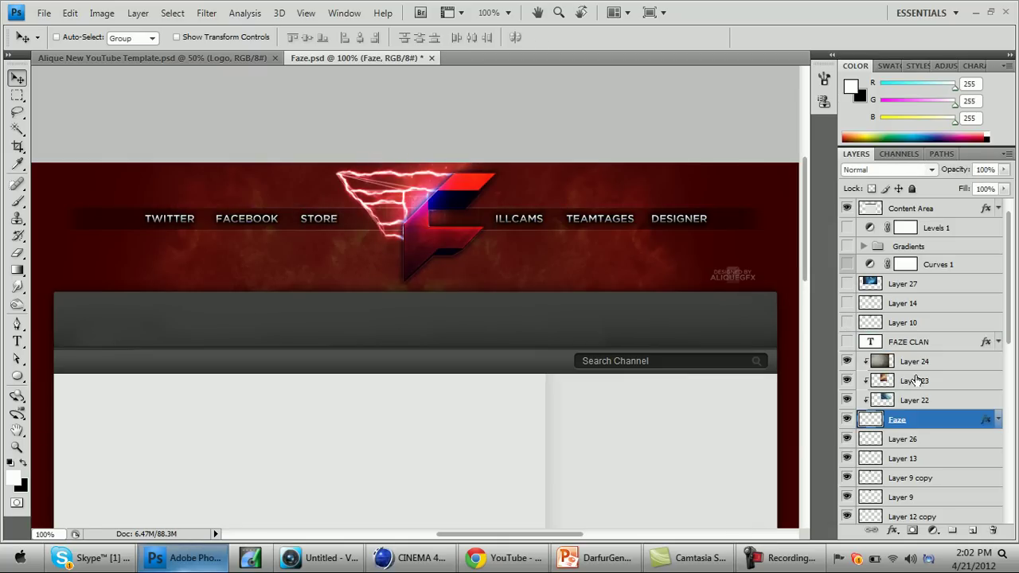
left_click(913, 369, "shift")
key("ctrl+g")
double_click(909, 361)
type("Faze")
key("Return")
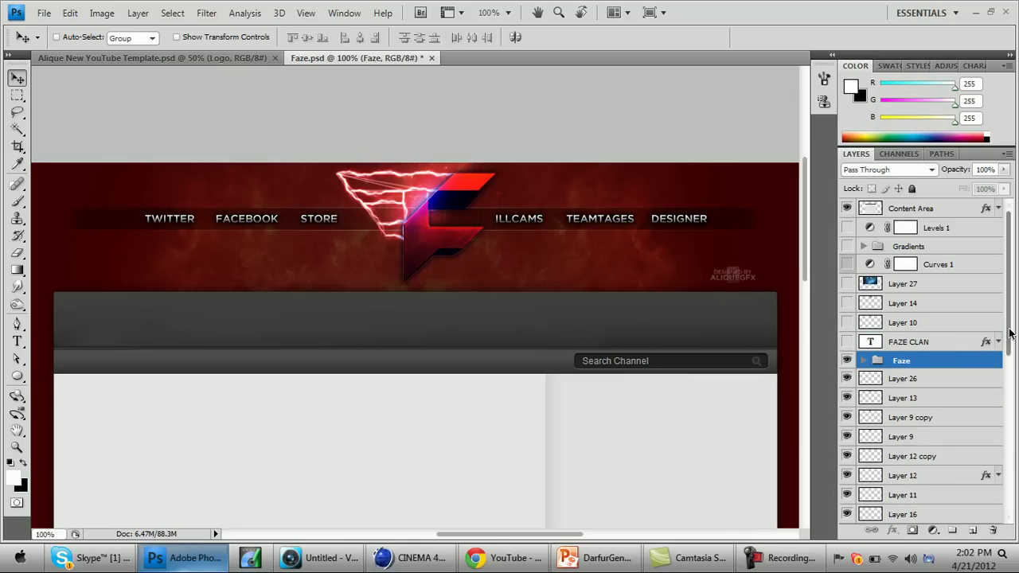
left_click_drag(1009, 330, 1006, 499)
key("ctrl+minus")
key("ctrl+minus")
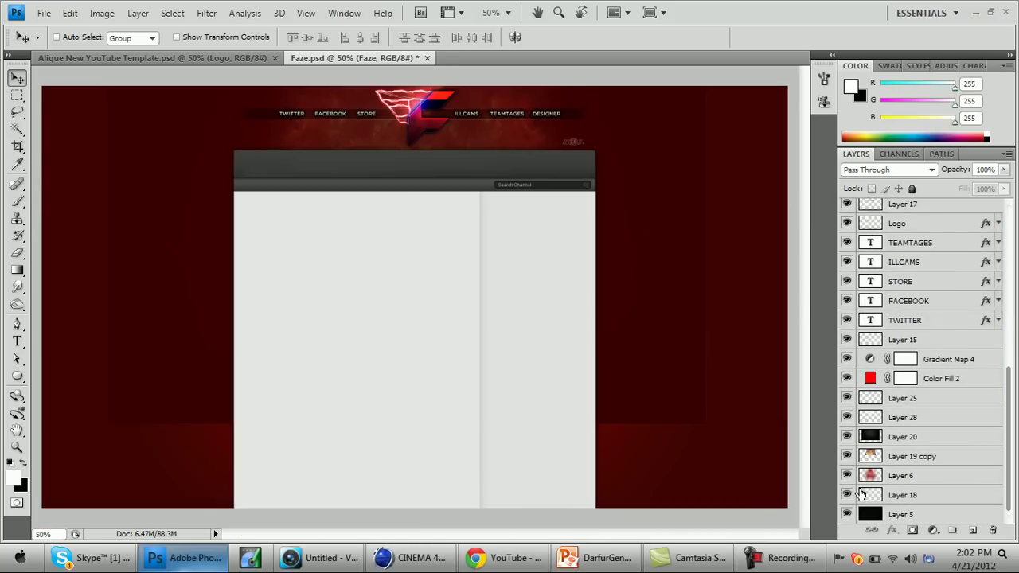
- Hide Layer 19 copy, Layer 20, Layer 28, Layer 25, Color Fill 2 and Gradient Map 4
left_click(846, 456)
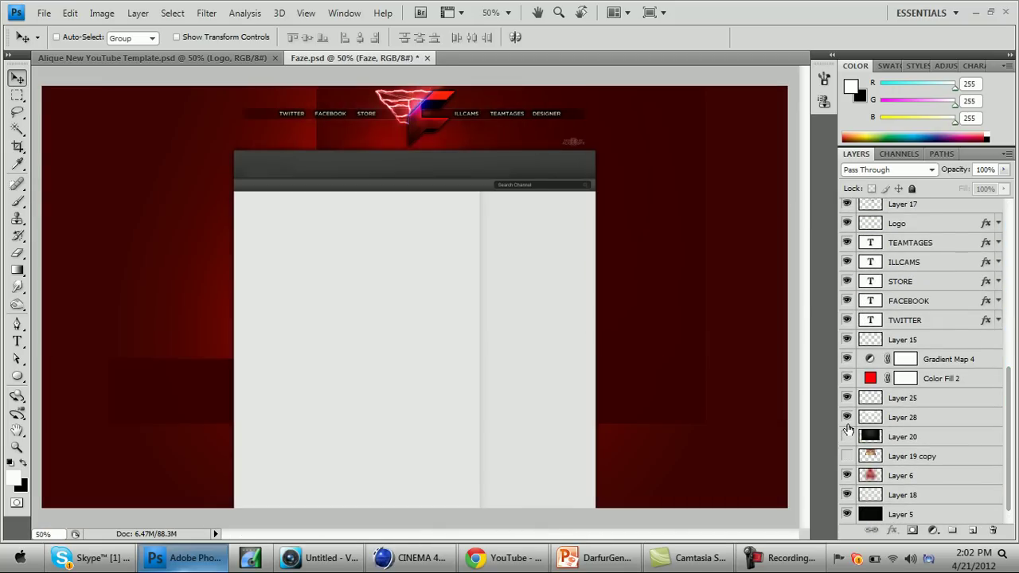
left_click(846, 436)
left_click(846, 417)
left_click_drag(848, 390, 849, 352)
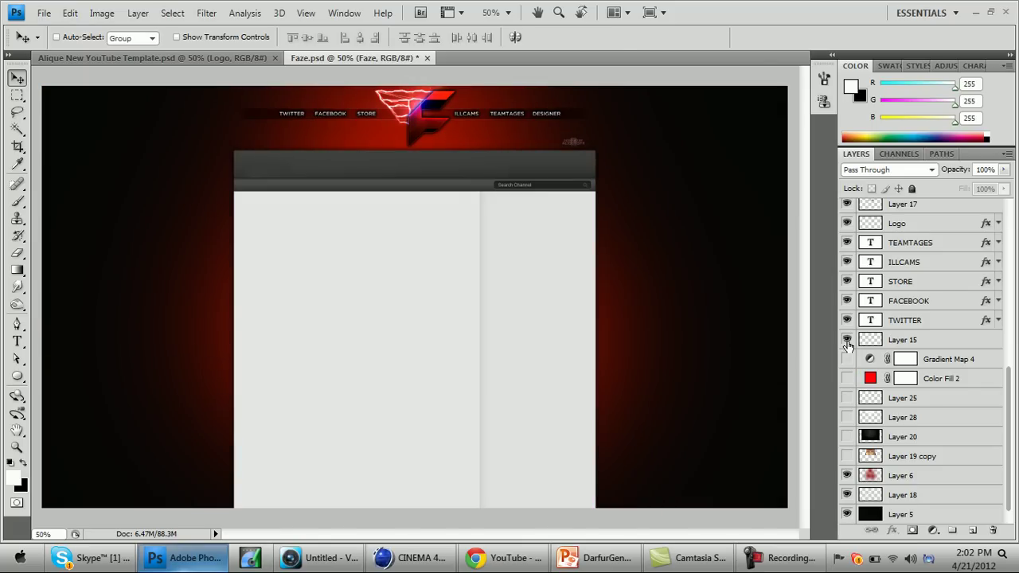
left_click_drag(1008, 407, 993, 316)
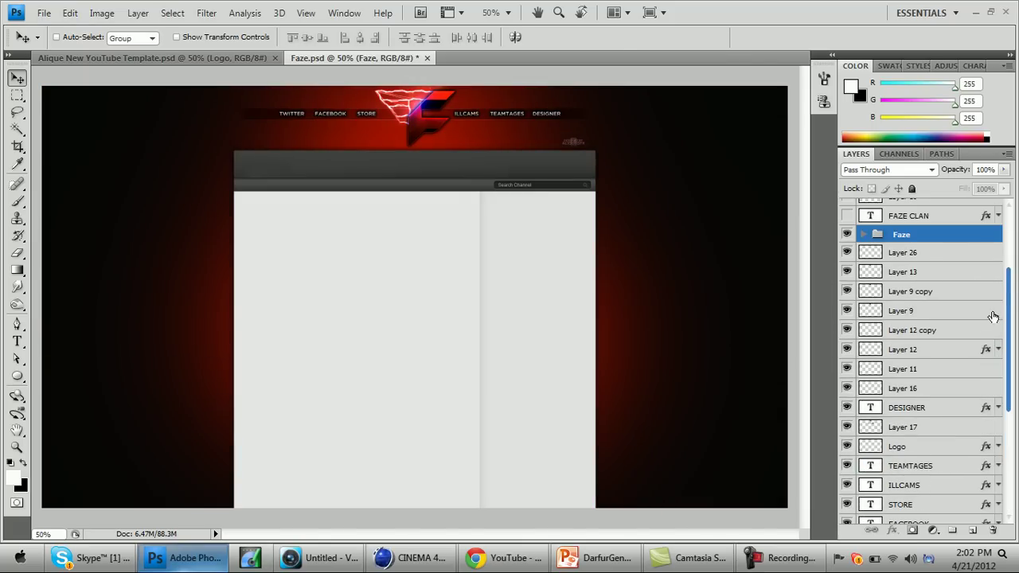
- Hide the Faze logo group, Layer 26 through Layer 12 copy, and the link text layers
left_click(846, 234)
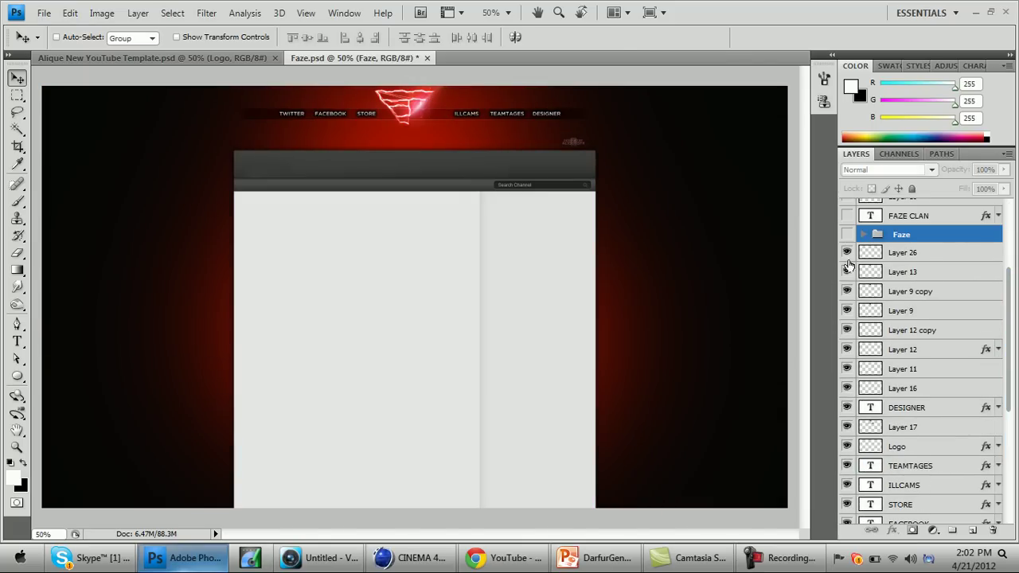
left_click_drag(847, 265, 847, 466)
left_click_drag(1009, 392, 1011, 427)
left_click_drag(846, 414, 848, 494)
left_click_drag(1009, 418, 1009, 487)
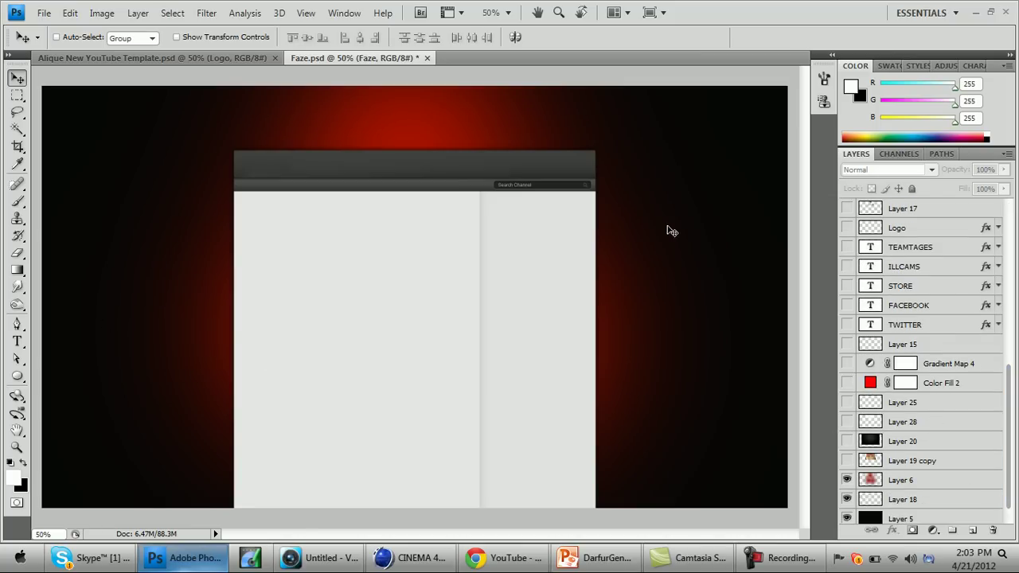
- Show the Layer 19 copy texture and dark Layer 20 again, and select Layer 20 with the Eraser
left_click(714, 555)
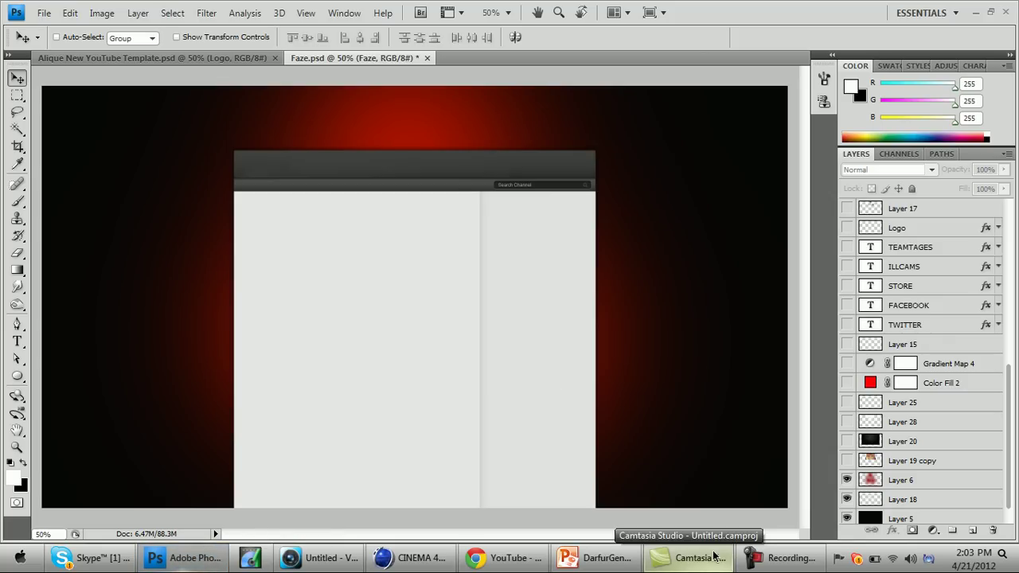
left_click(784, 557)
left_click(784, 557)
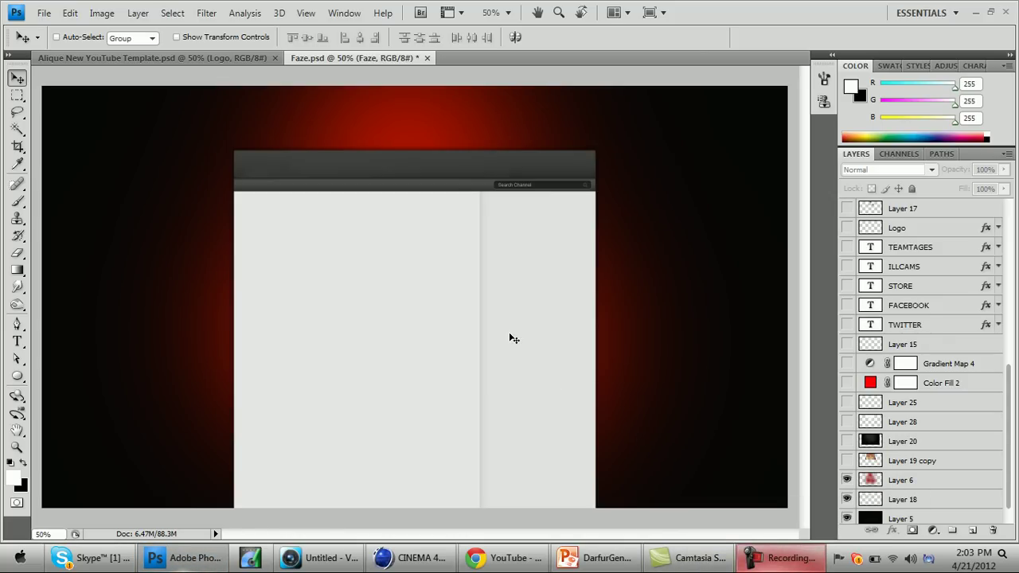
left_click(845, 461)
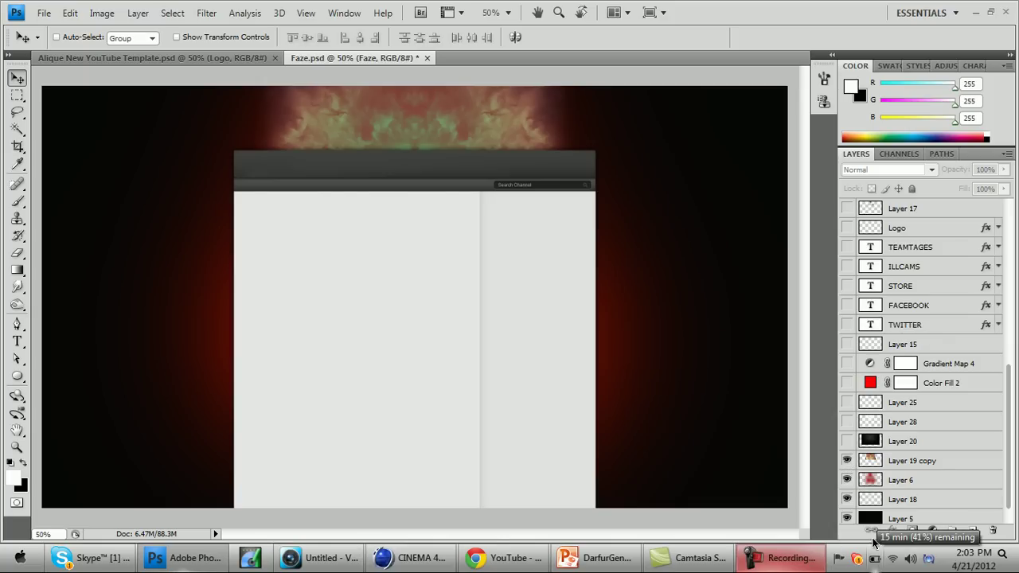
left_click(846, 444)
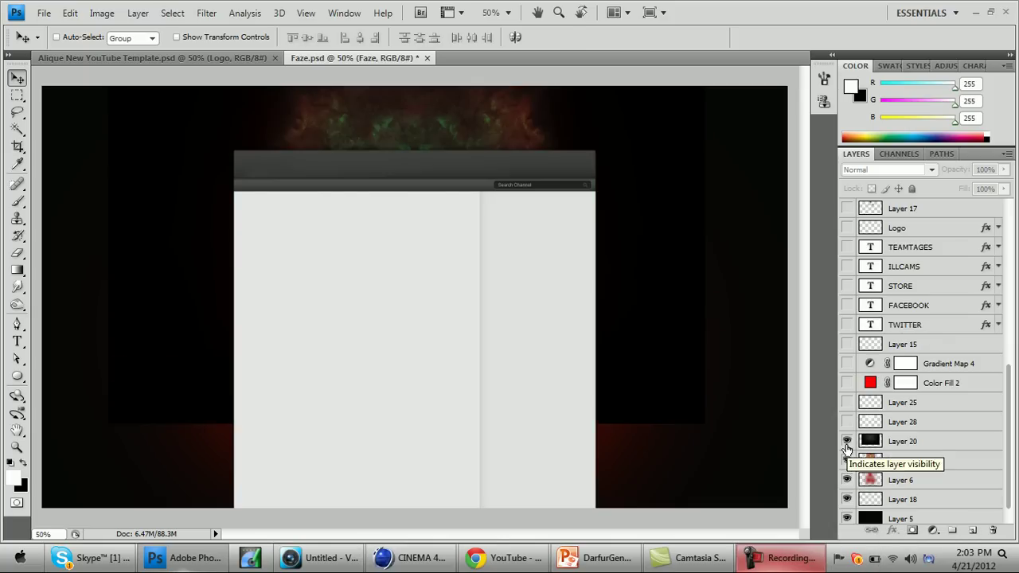
left_click(903, 442)
left_click(16, 253)
- Erase the dark Layer 20 block beside the page with a 422 px eraser
right_click(231, 410)
left_click_drag(368, 304, 376, 301)
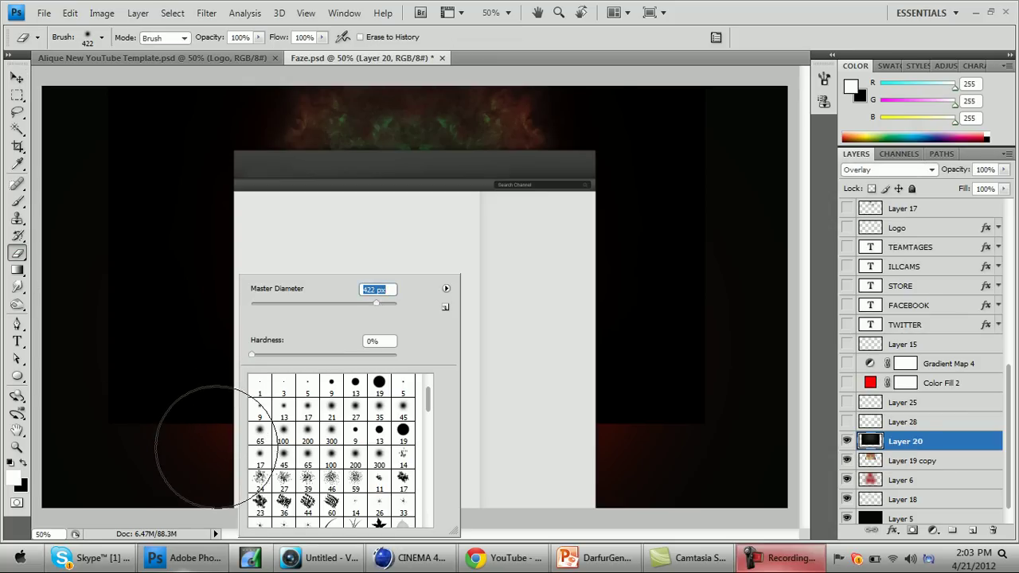
key("Return")
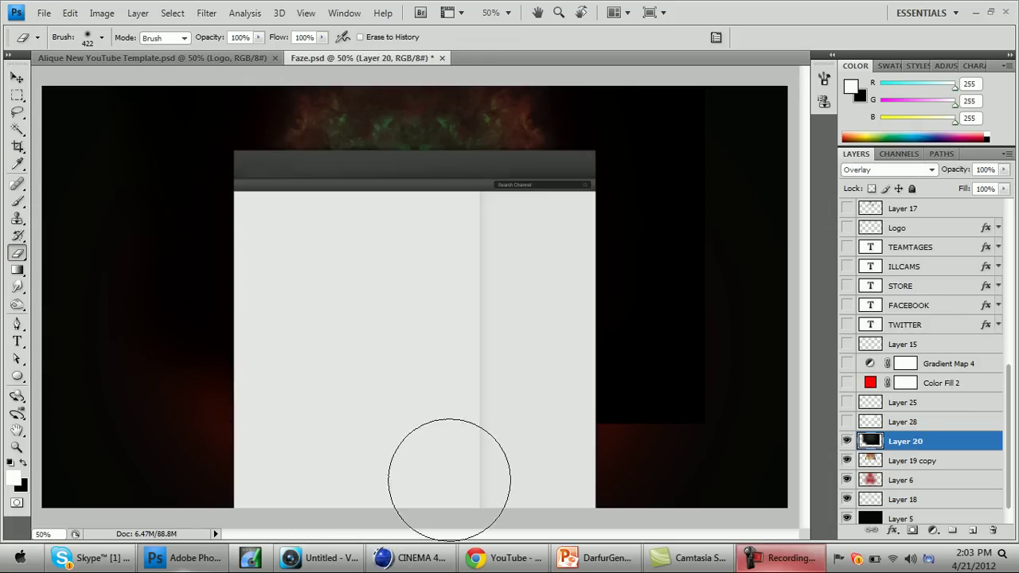
mouse_move(587, 463)
left_mouse_down()
mouse_move(727, 397)
mouse_move(727, 45)
mouse_move(748, 311)
left_mouse_up()
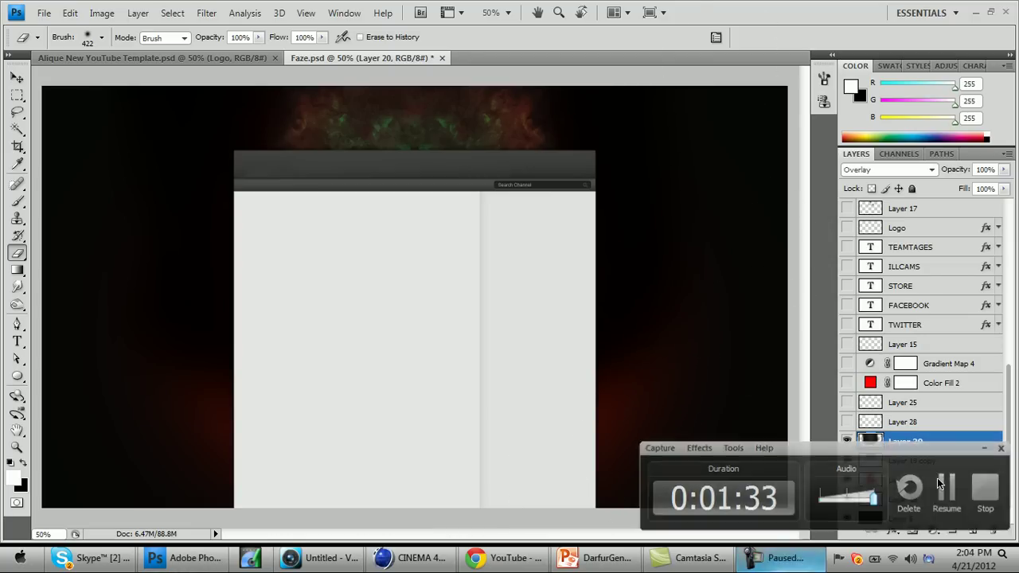
- Rename Layer 28 to 'white brush' and delete Layer 25
left_click(846, 422)
double_click(902, 422)
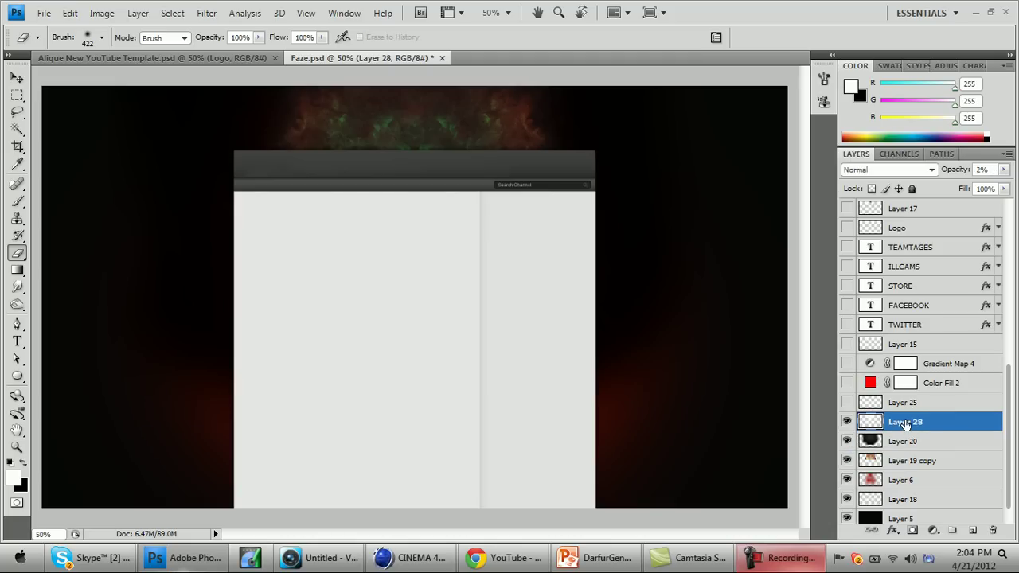
type("white br")
type("ush")
left_click(860, 403)
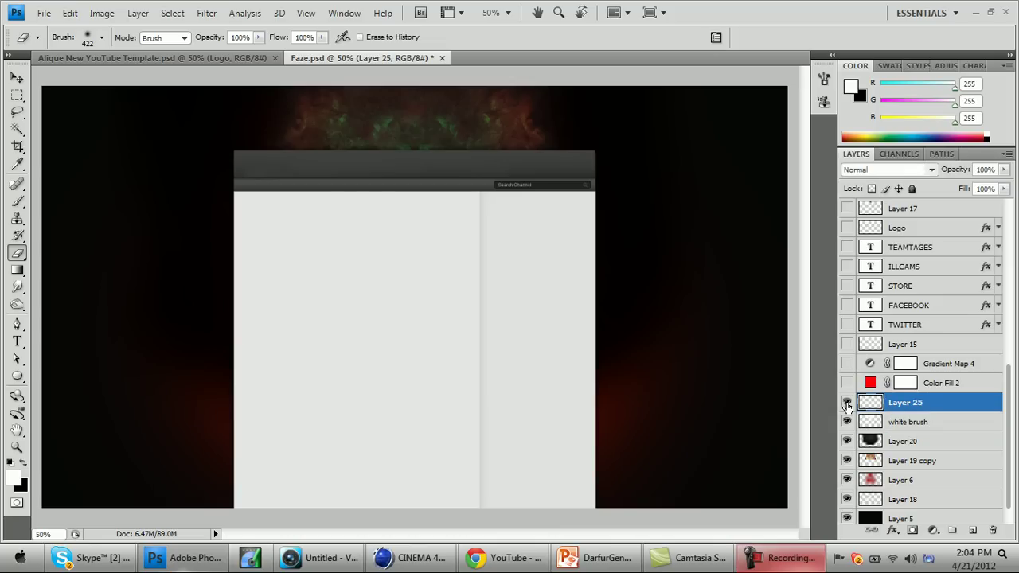
key("ctrl+t")
key("Return")
key("Delete")
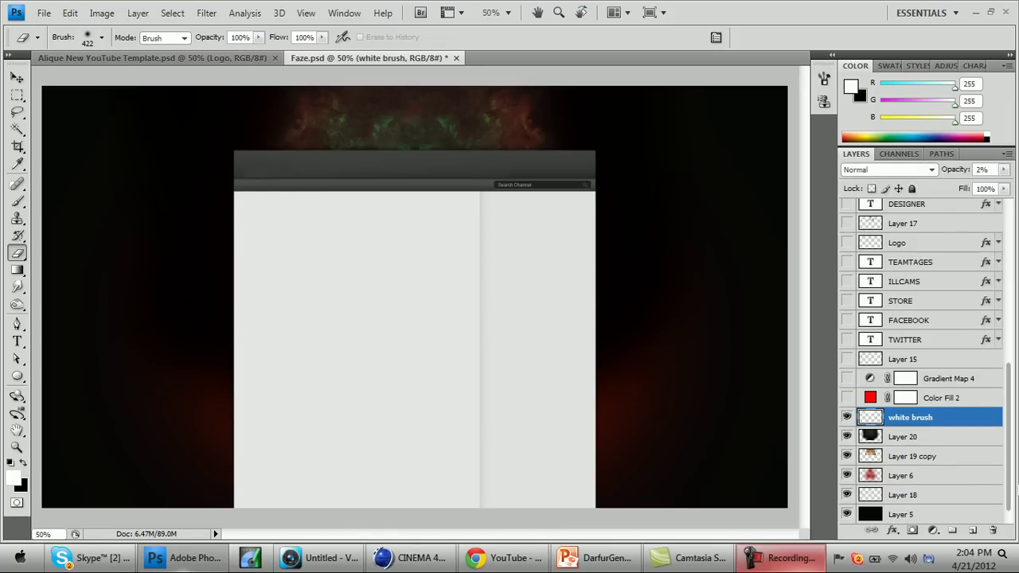
- Show the red Color Fill 2 and Gradient Map 4 layers again
left_click(847, 398)
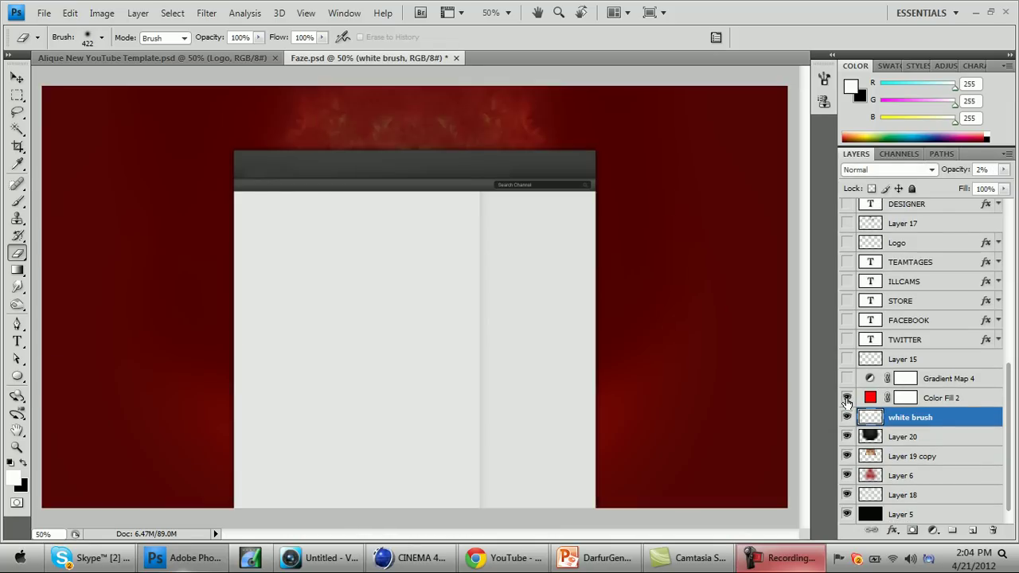
left_click(925, 405)
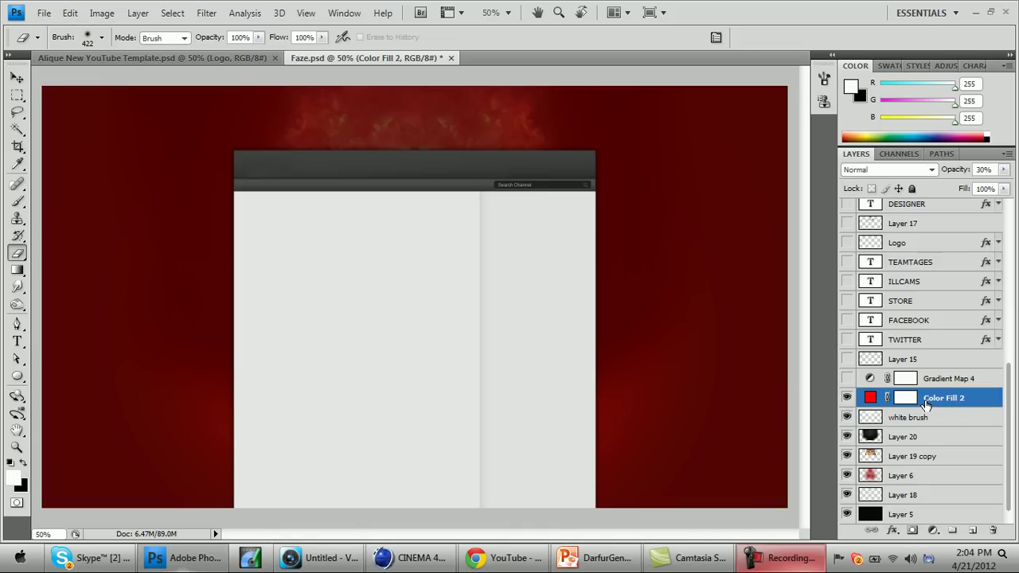
left_click(846, 378)
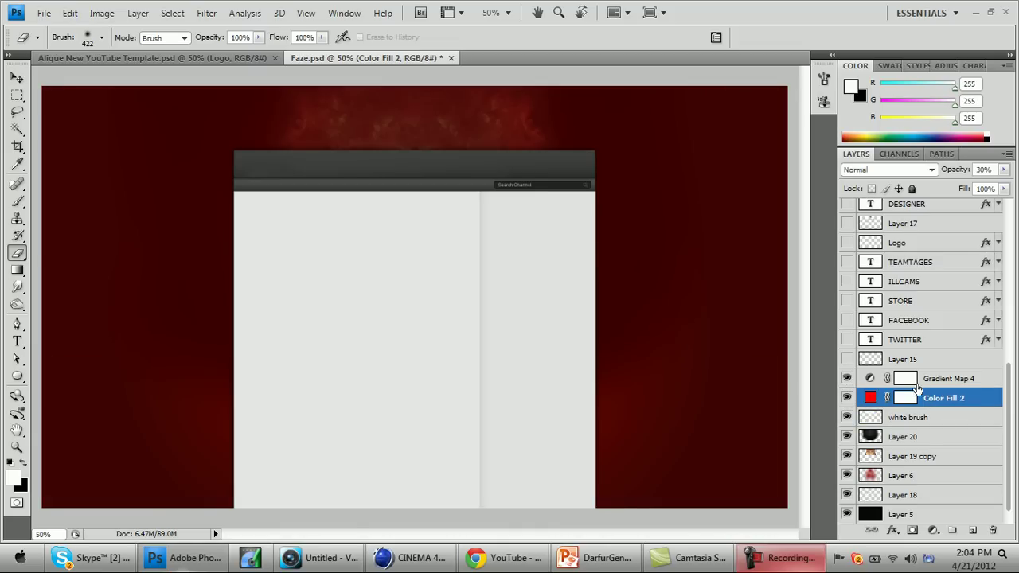
left_click(921, 382)
left_click(945, 66)
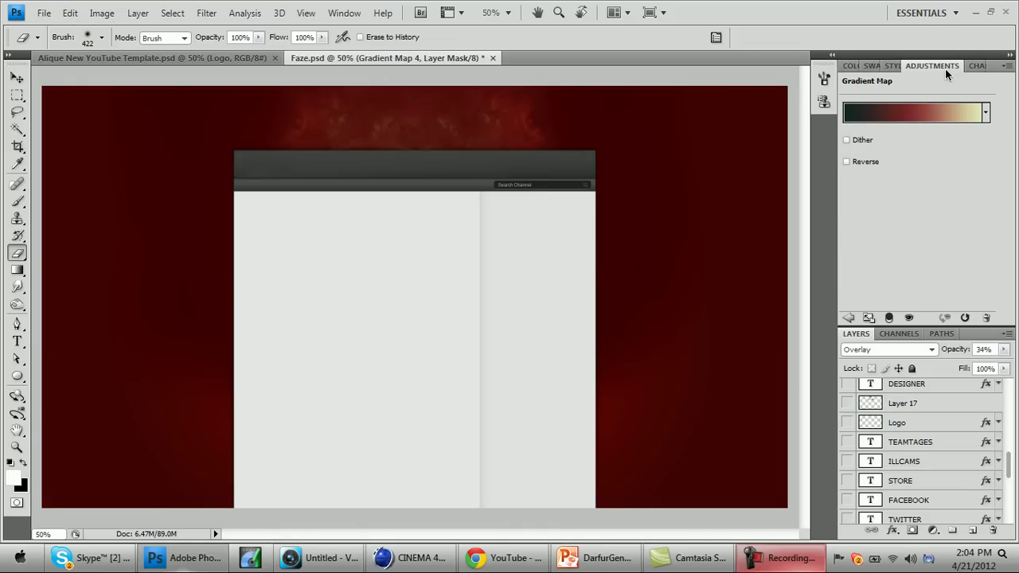
left_click(848, 67)
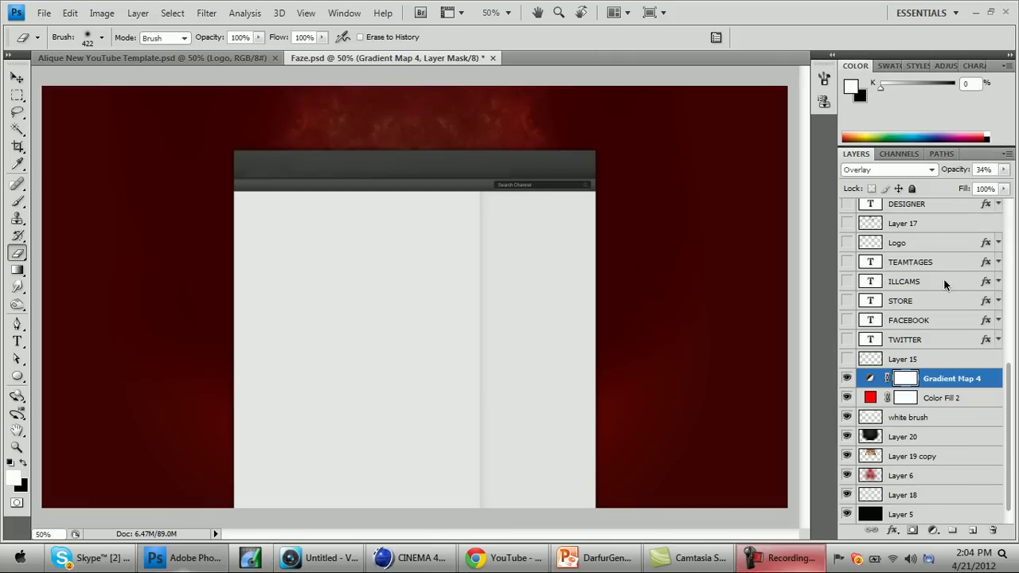
- Show the Layer 15 link bar and the TWITTER, FACEBOOK, STORE, ILLCAMS and TEAMTAGES labels
left_click(847, 359)
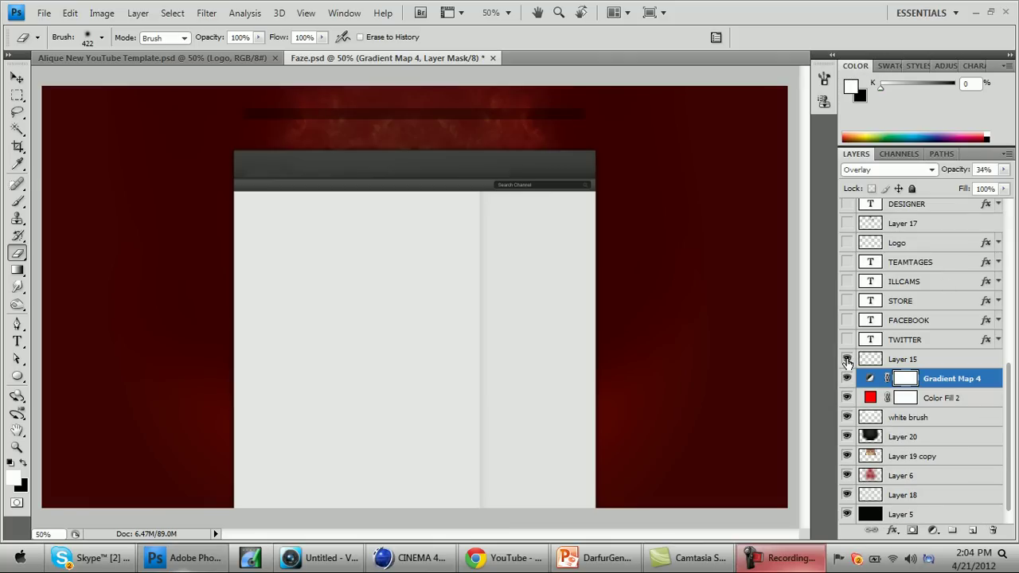
left_click(847, 339)
left_click(847, 320)
left_click(846, 301)
left_click(846, 281)
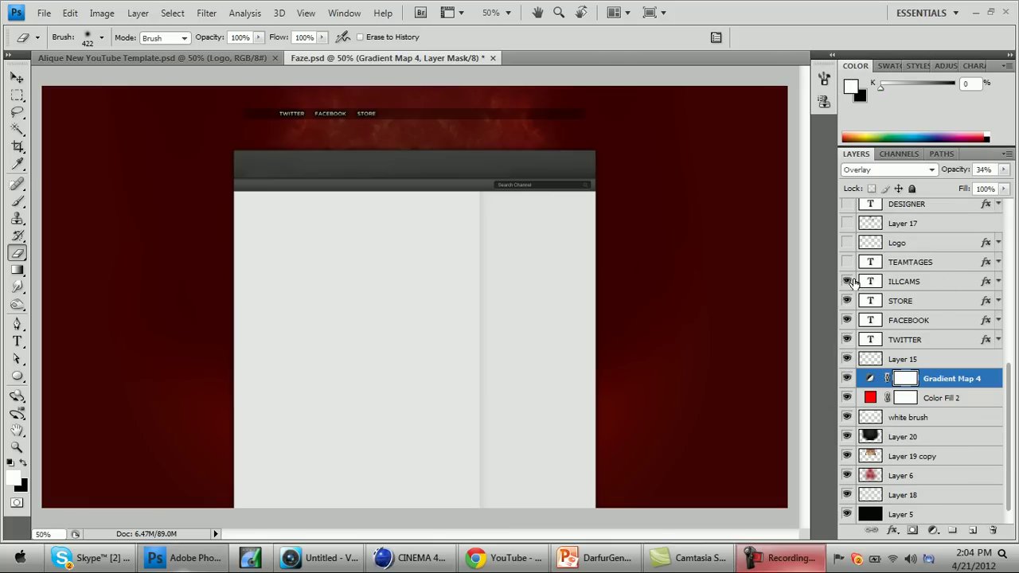
left_click(847, 261)
scroll(848, 350, "up", 3)
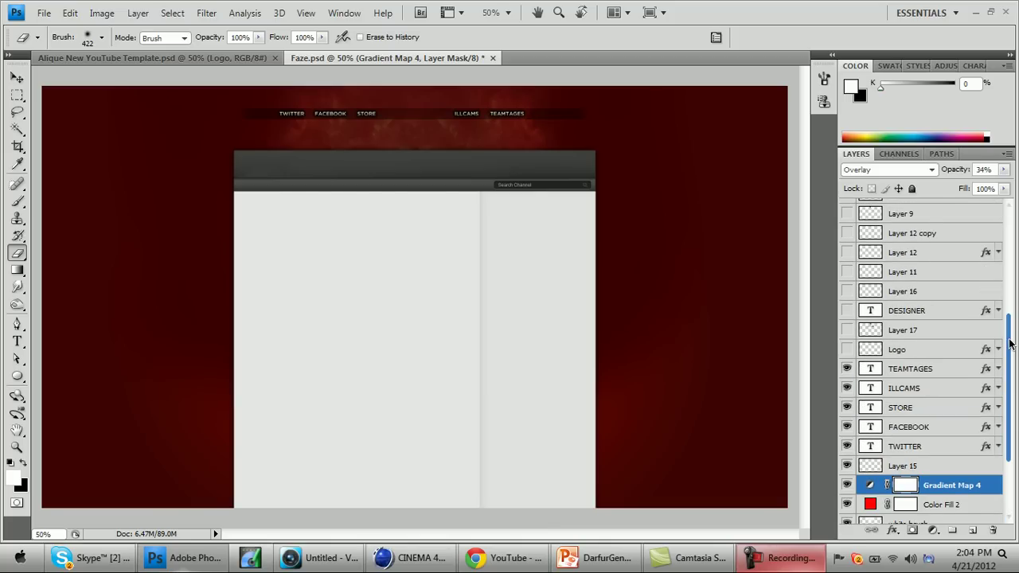
- Show the designer credit logo, Layer 17, DESIGNER text, Layer 11 flare and Layer 12 lightning outline
left_click(846, 350)
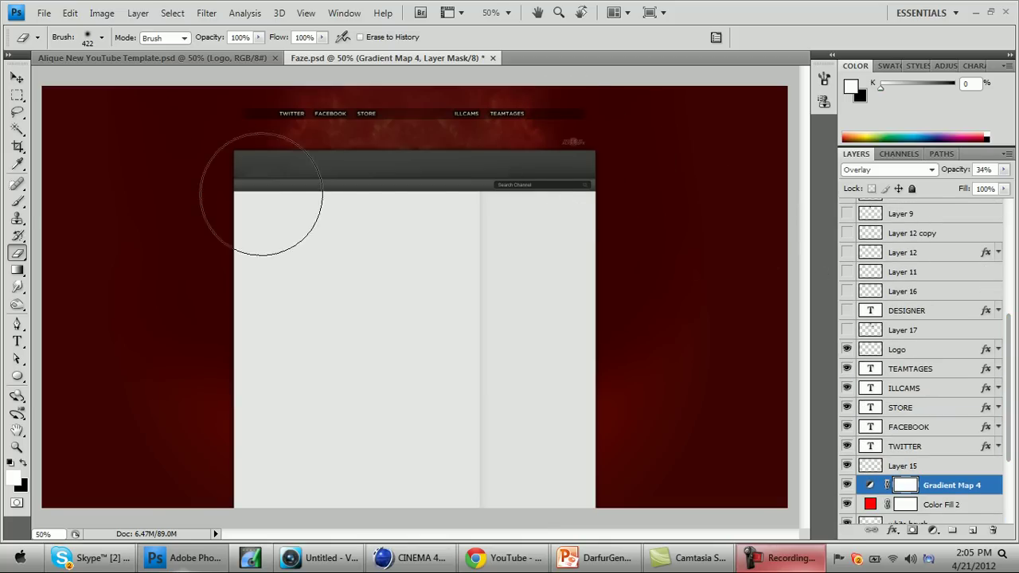
left_click(16, 78)
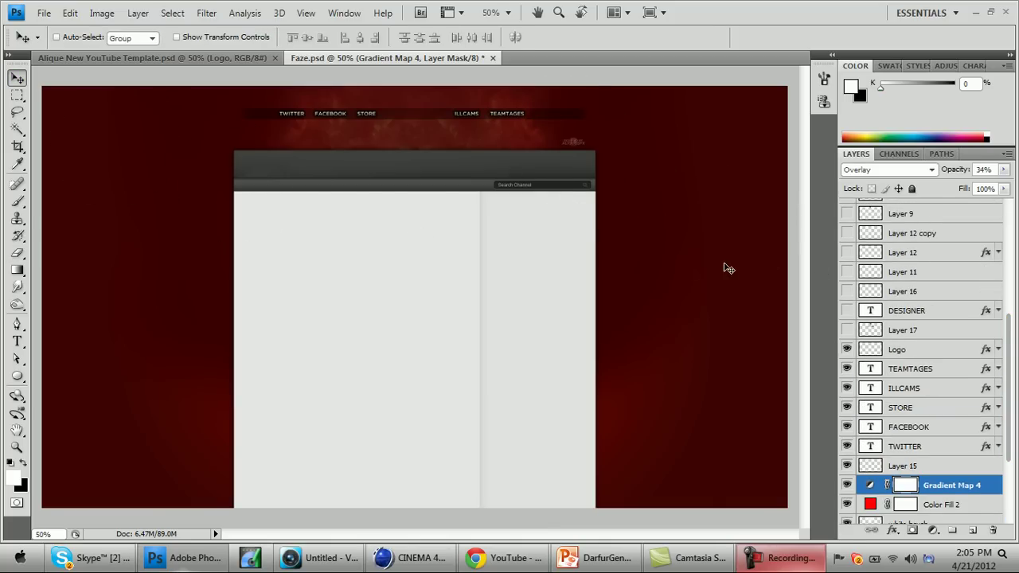
left_click(847, 333)
left_click(847, 311)
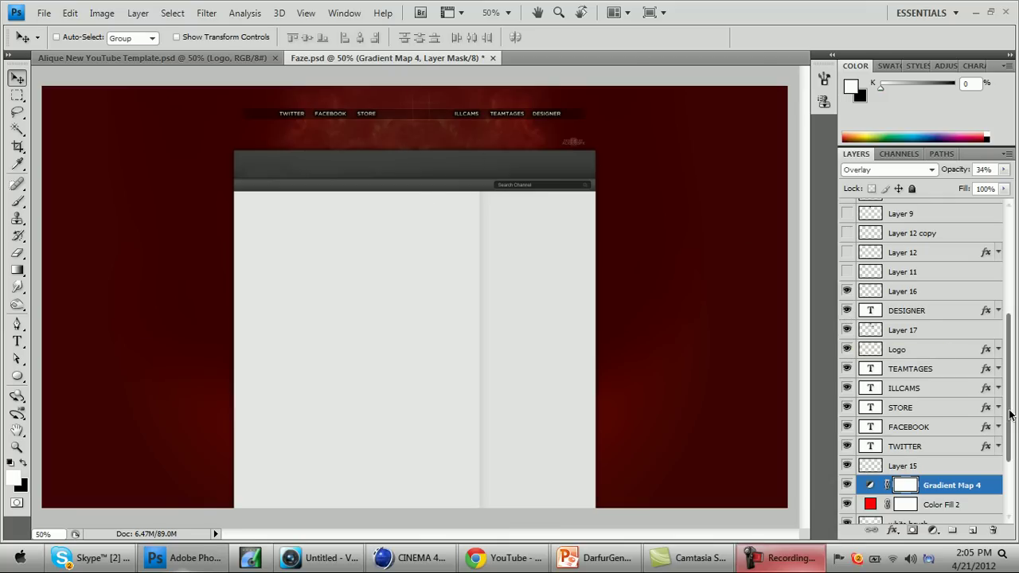
scroll(851, 358, "up", 5)
left_click(847, 391)
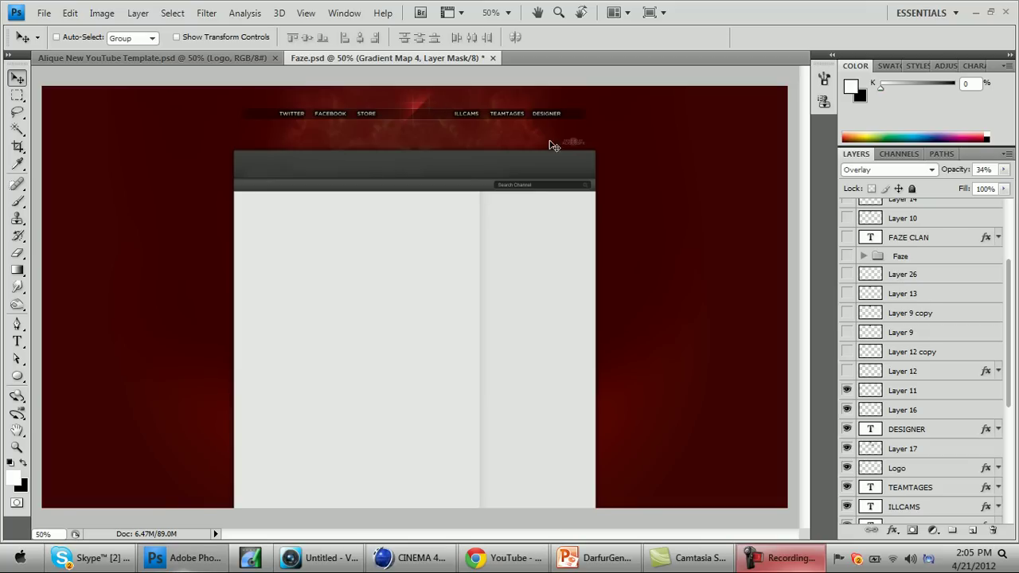
left_click(846, 371)
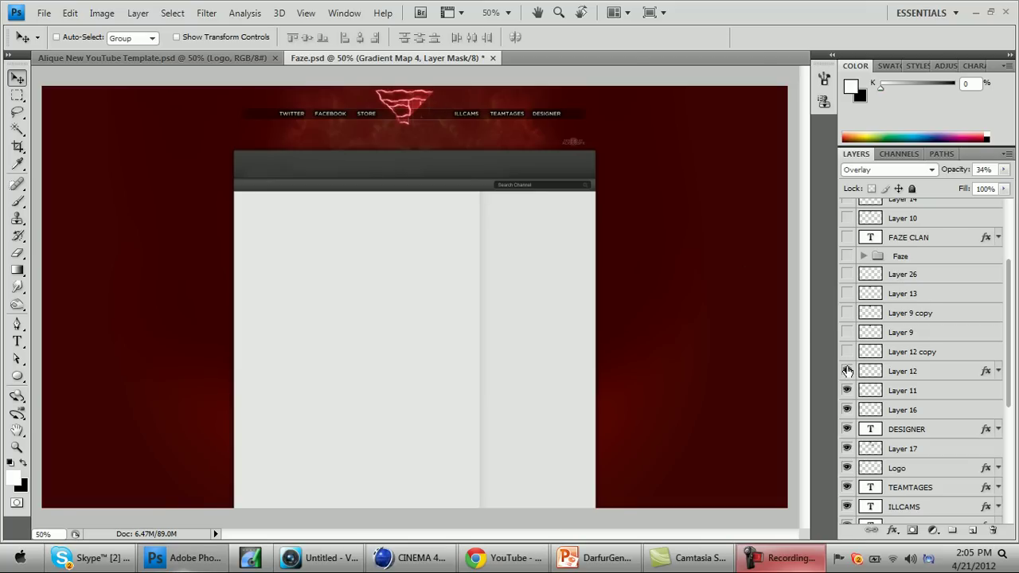
key("ctrl+alt+0")
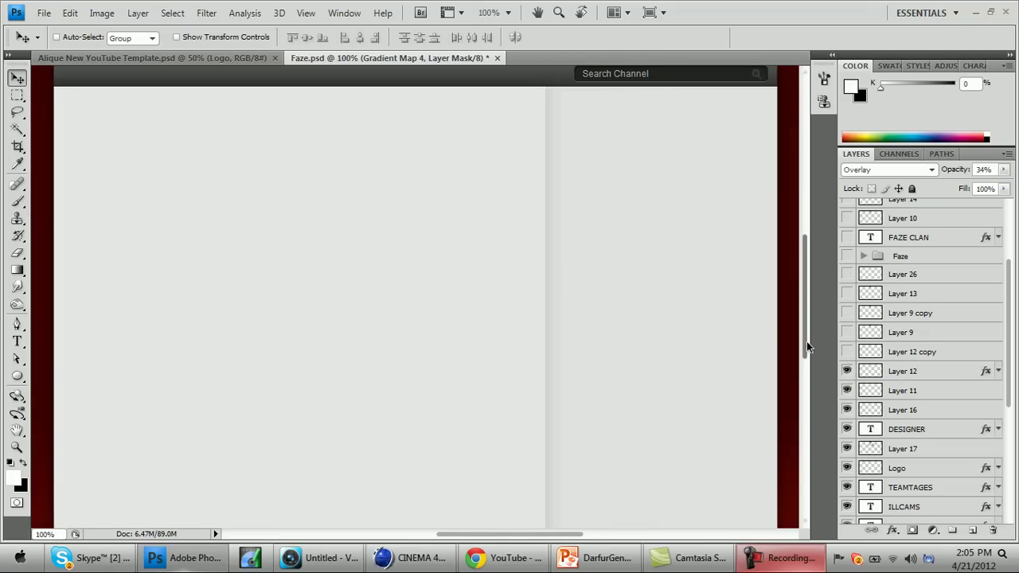
- Show Layer 12 copy, Layer 9, Layer 9 copy, Layer 13, Layer 26 and the Faze group
left_click_drag(806, 341, 810, 259)
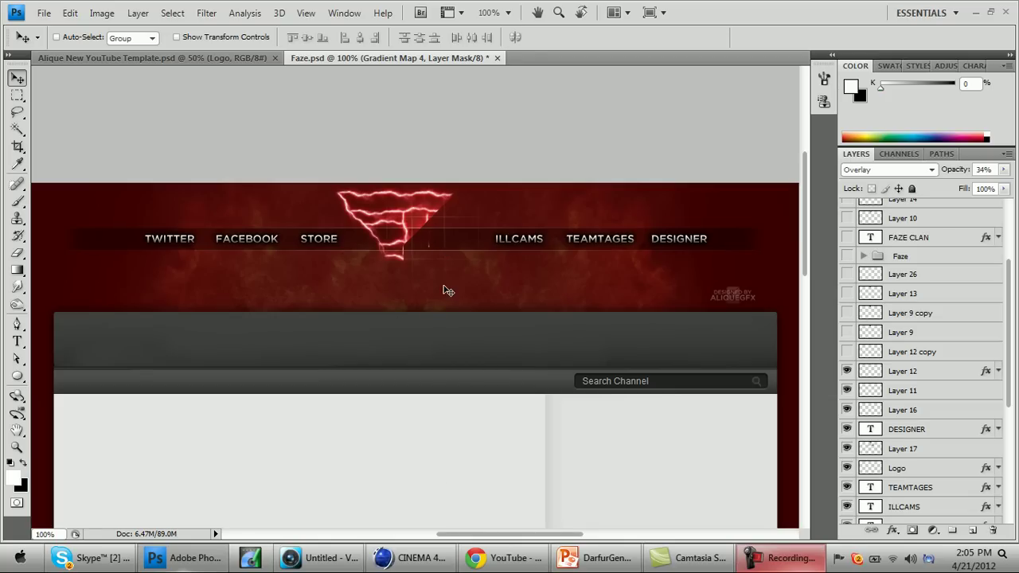
left_click(846, 351)
left_click(846, 332)
left_click(847, 313)
left_click(846, 293)
left_click(846, 274)
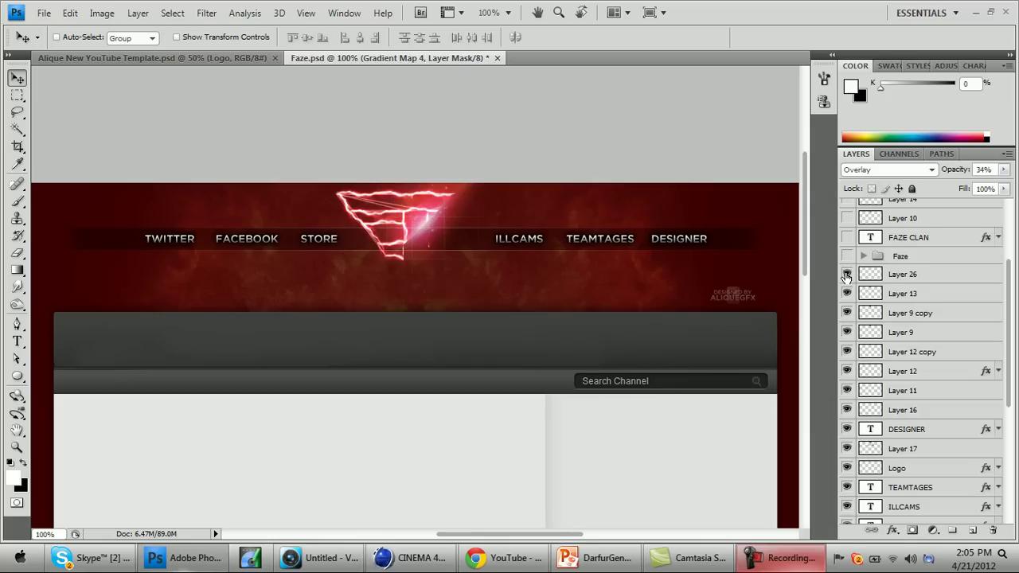
left_click(846, 255)
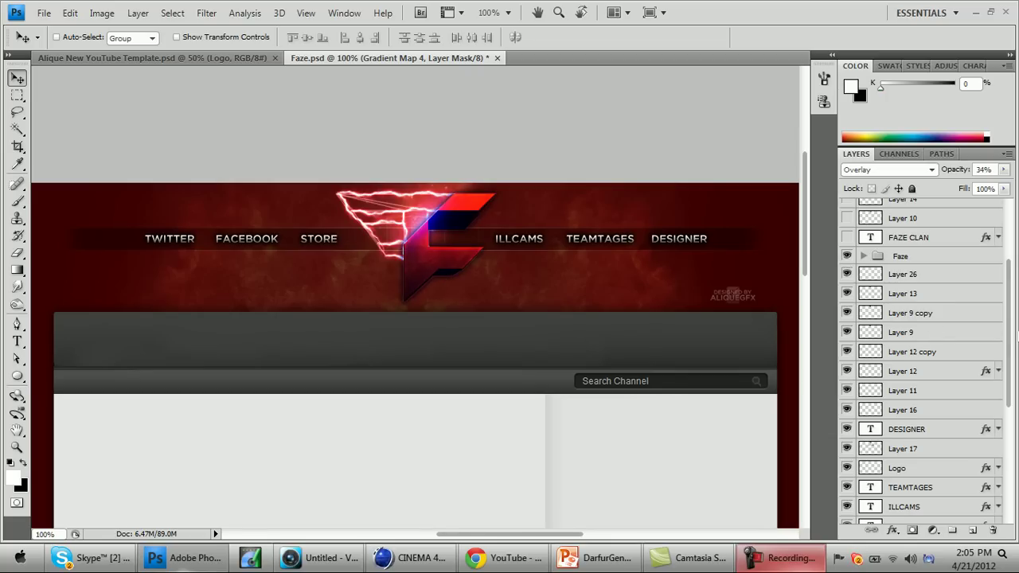
- Show the FAZE CLAN title, Layers 10, 14 and 27, Curves 1 and the Gradients group
left_click_drag(1016, 334, 1015, 285)
left_click(847, 341)
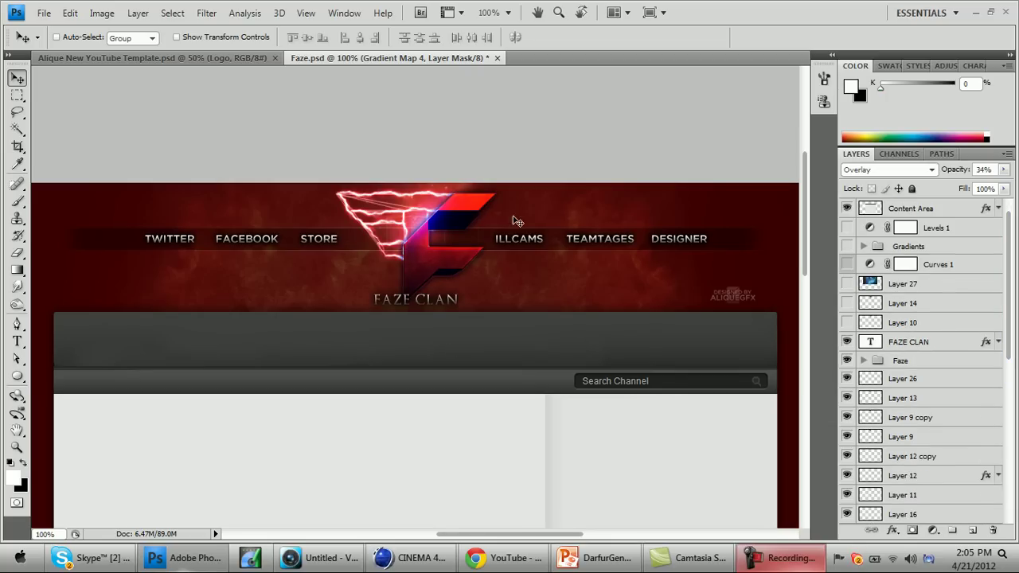
left_click(846, 322)
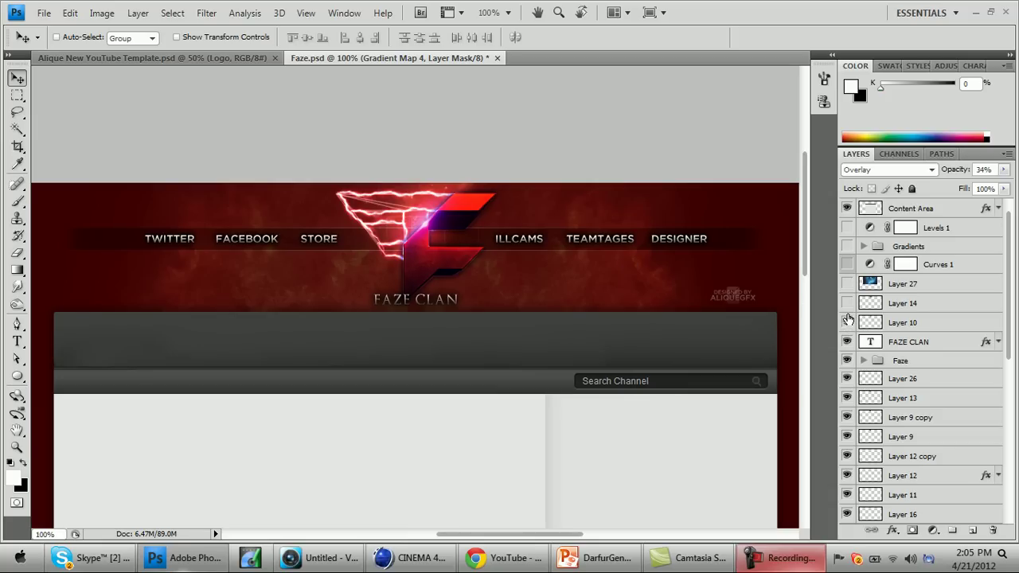
left_click(846, 304)
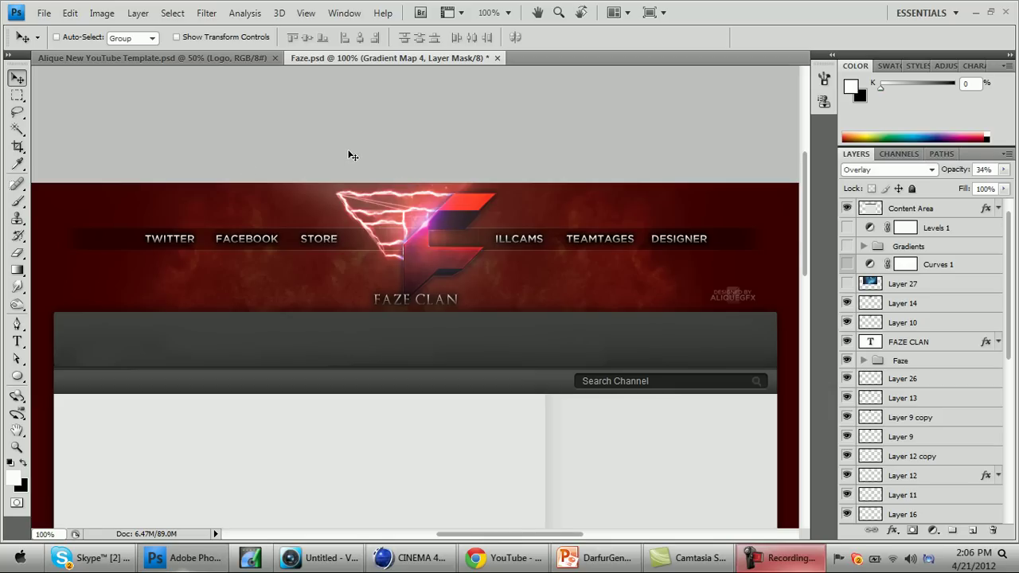
left_click(846, 284)
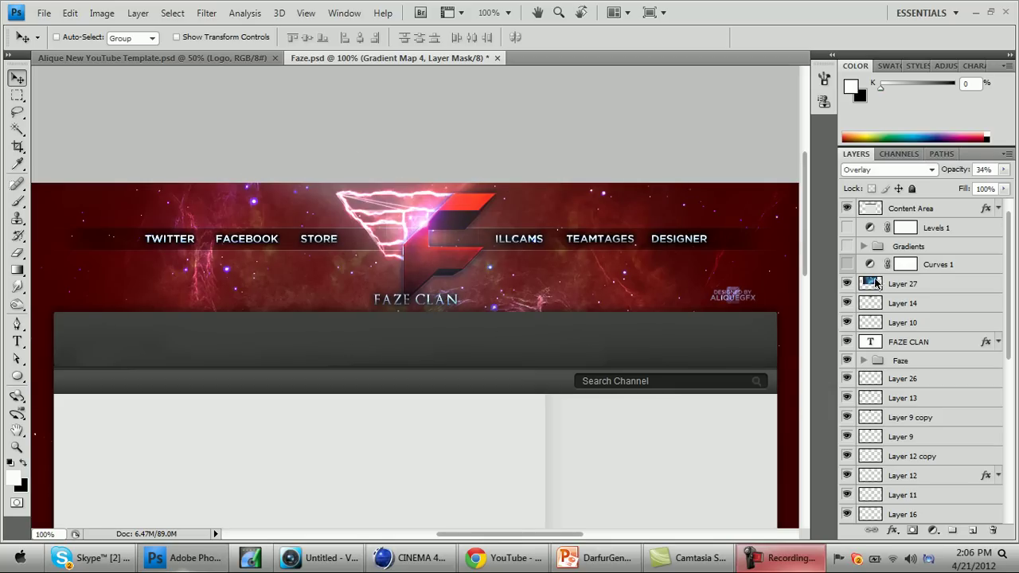
left_click(846, 264)
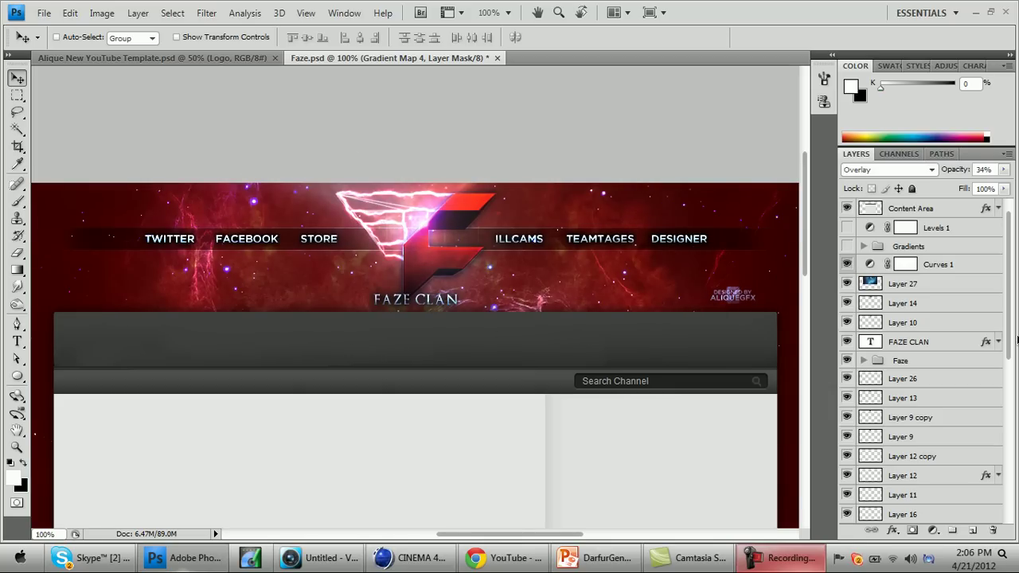
left_click(846, 246)
- Expand the Gradients group, hide Gradient Maps 2–7, and inspect Gradient Map 1's settings
left_click(847, 248)
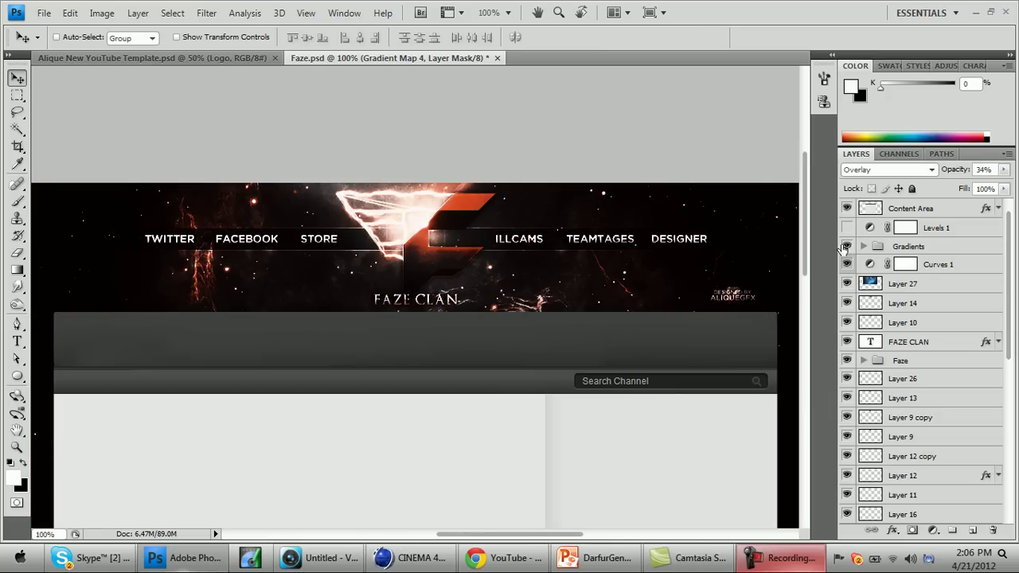
left_click(863, 246)
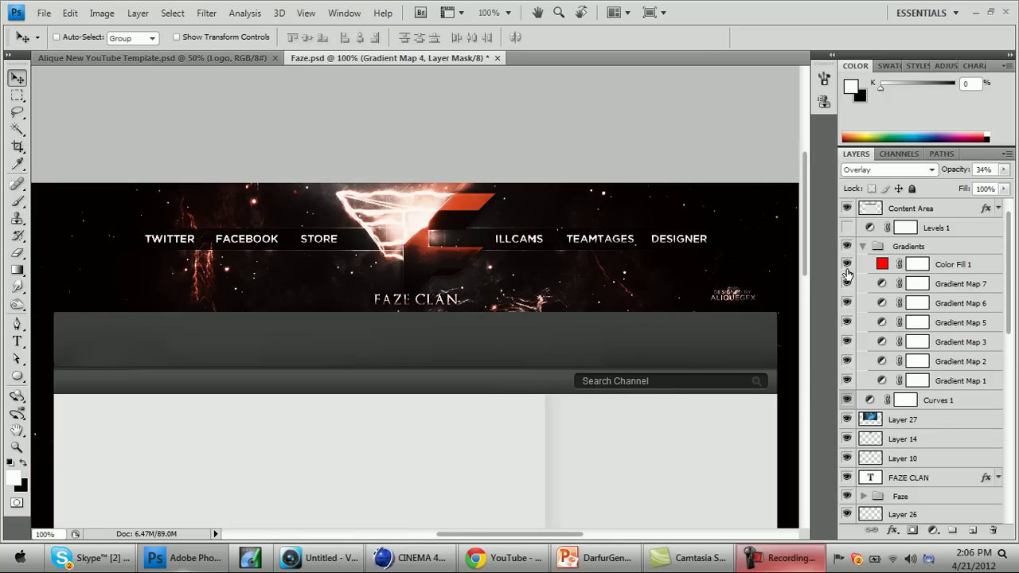
left_click_drag(845, 285, 845, 389)
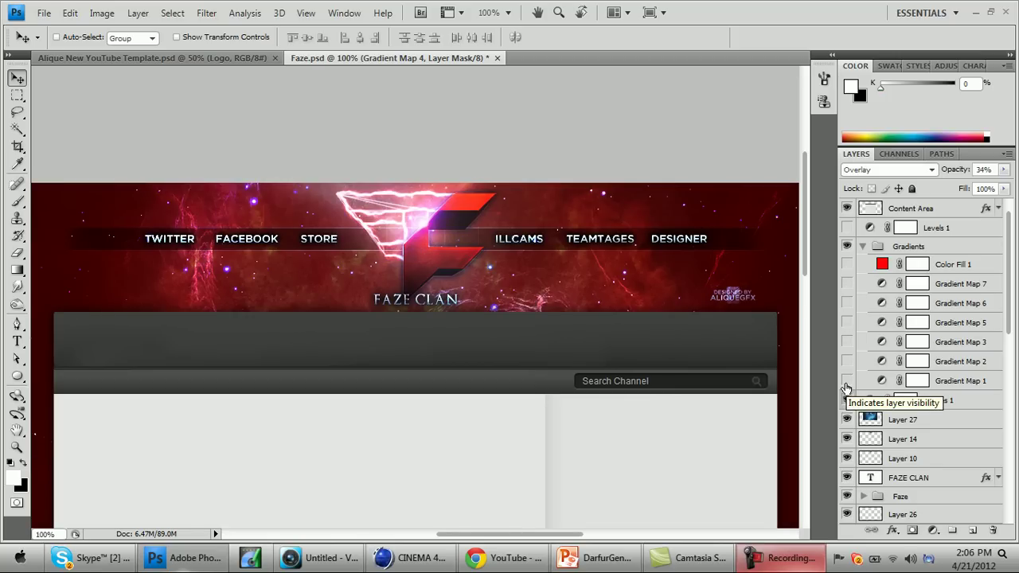
left_click(955, 380)
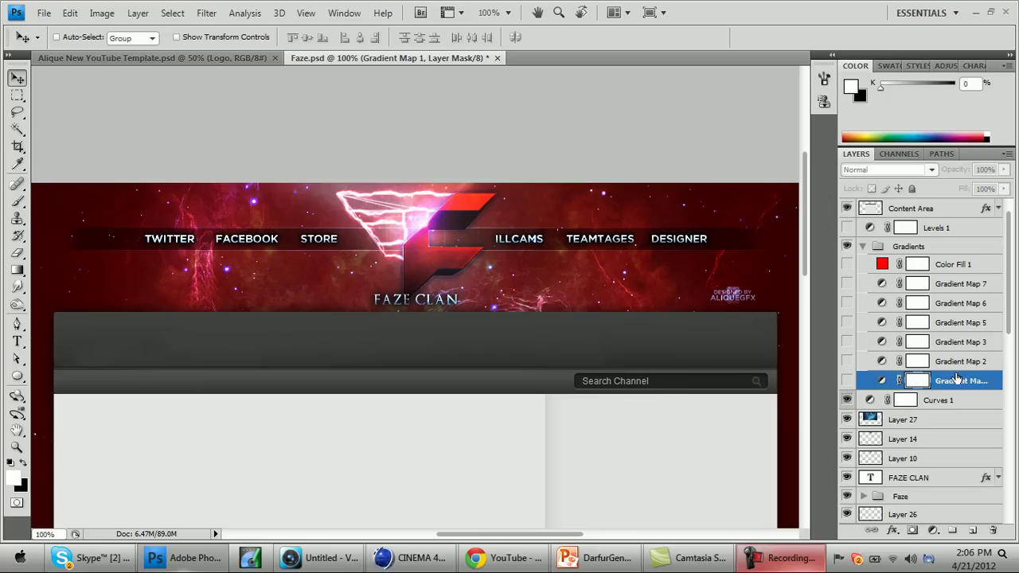
left_click(945, 66)
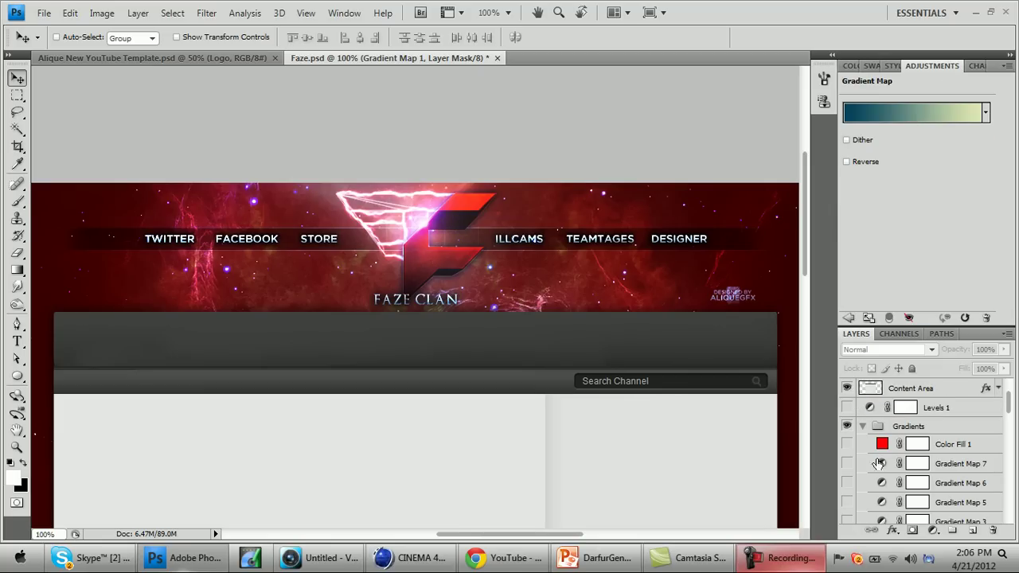
left_click_drag(1008, 402, 1008, 430)
- Turn Gradient Maps 1, 2, 3 and 5 back on, reviewing each gradient
left_click(846, 511)
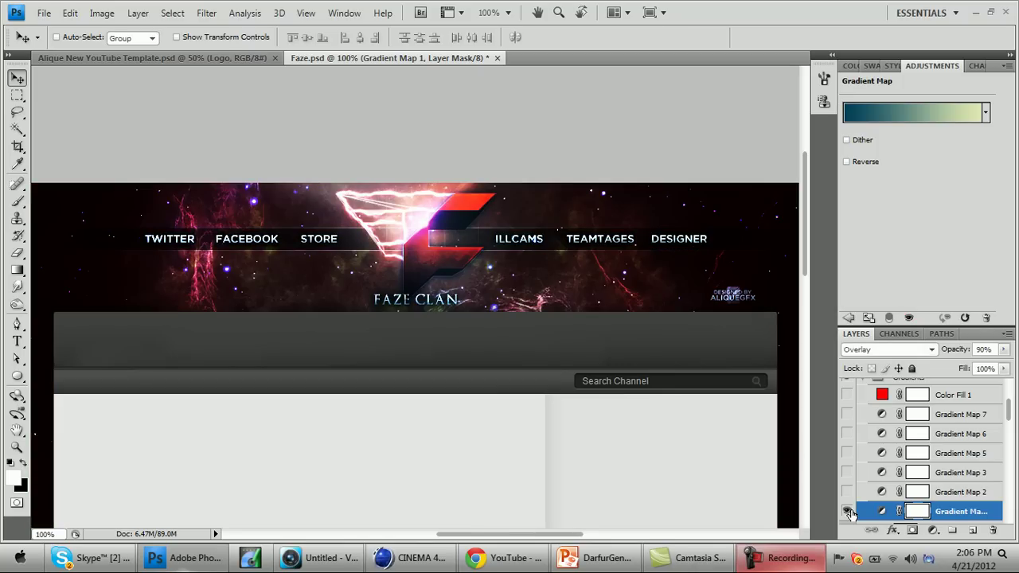
left_click(847, 491)
left_click(944, 493)
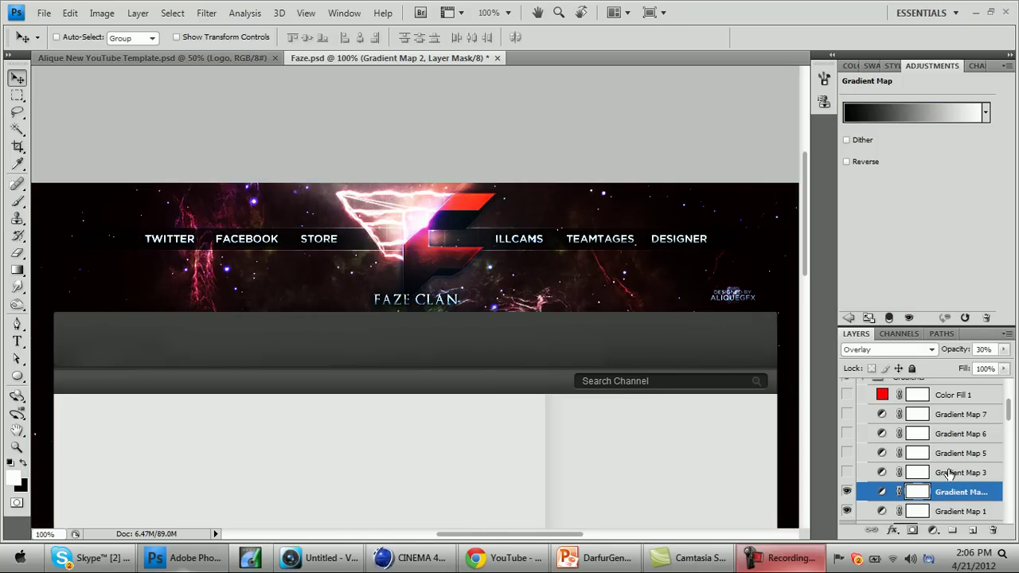
left_click(949, 475)
left_click(847, 471)
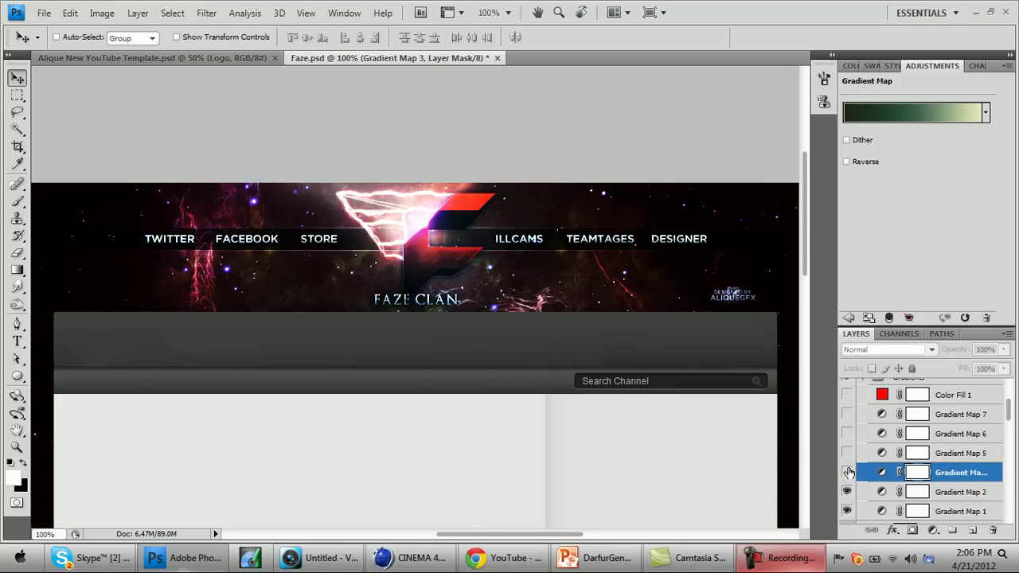
left_click(946, 453)
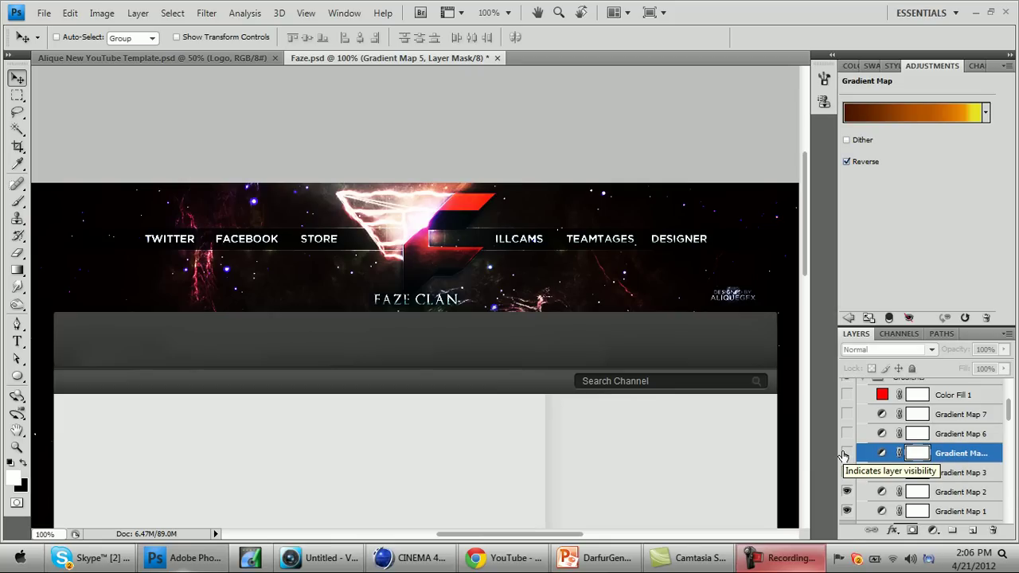
left_click(846, 453)
- Review Gradient Maps 6 and 7, then re-enable Gradient Map 7 and Color Fill 1
left_click(965, 436)
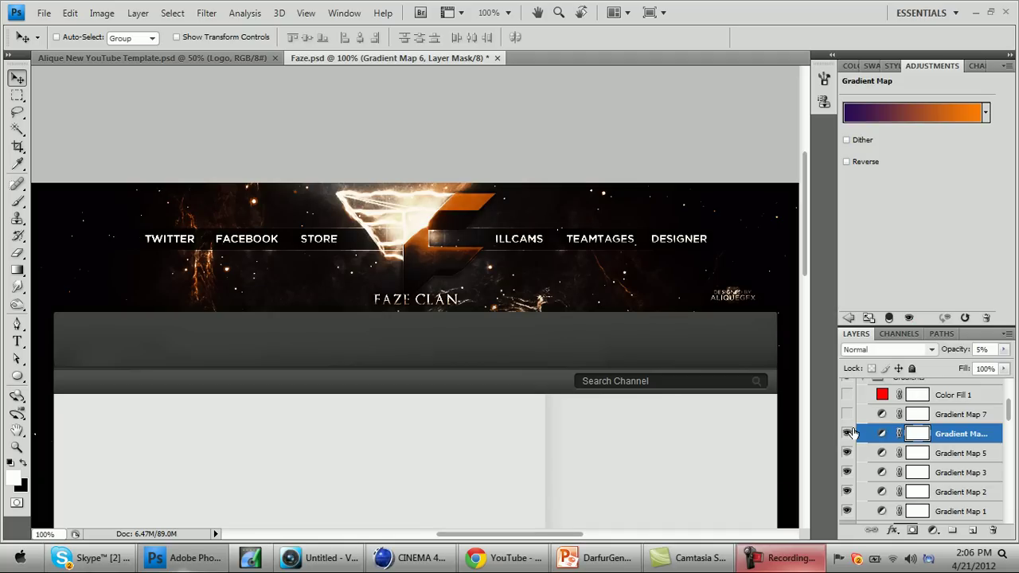
left_click(945, 415)
left_click(847, 414)
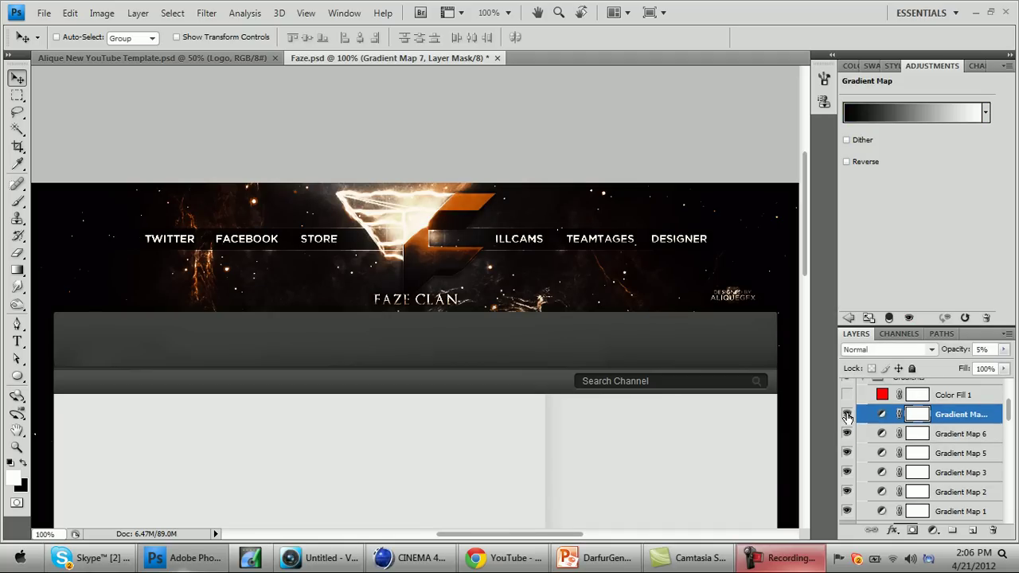
left_click(951, 396)
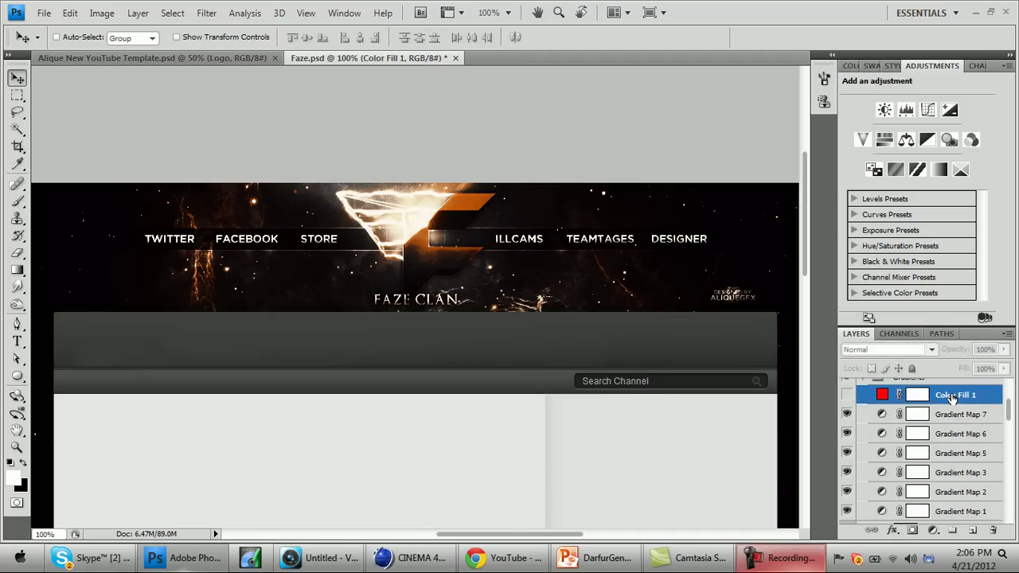
left_click(846, 395)
left_click(1007, 388)
- Collapse Gradients, enable Levels 1, zoom out, and add a new layer above Content Area
left_click(863, 426)
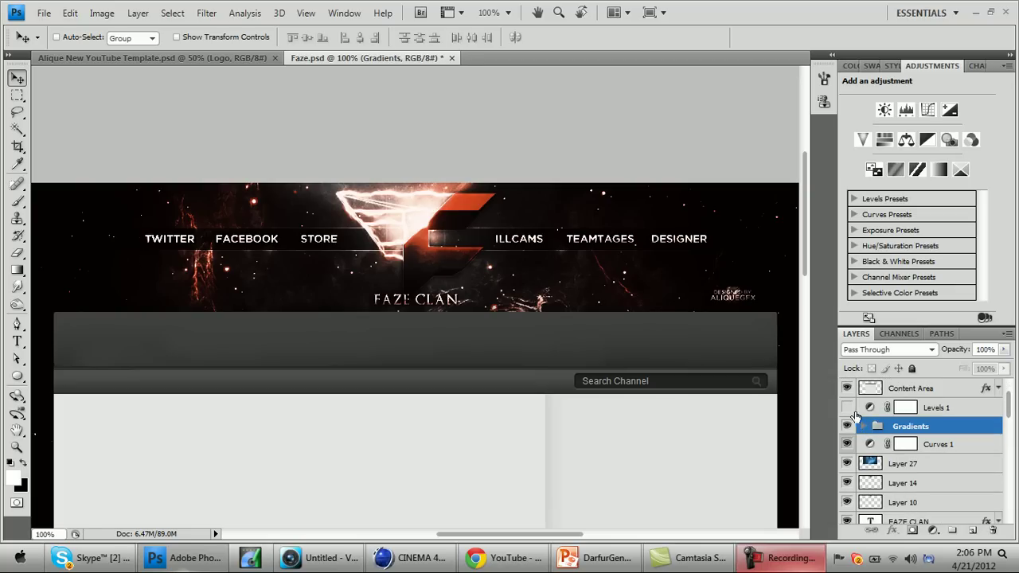
left_click(847, 408)
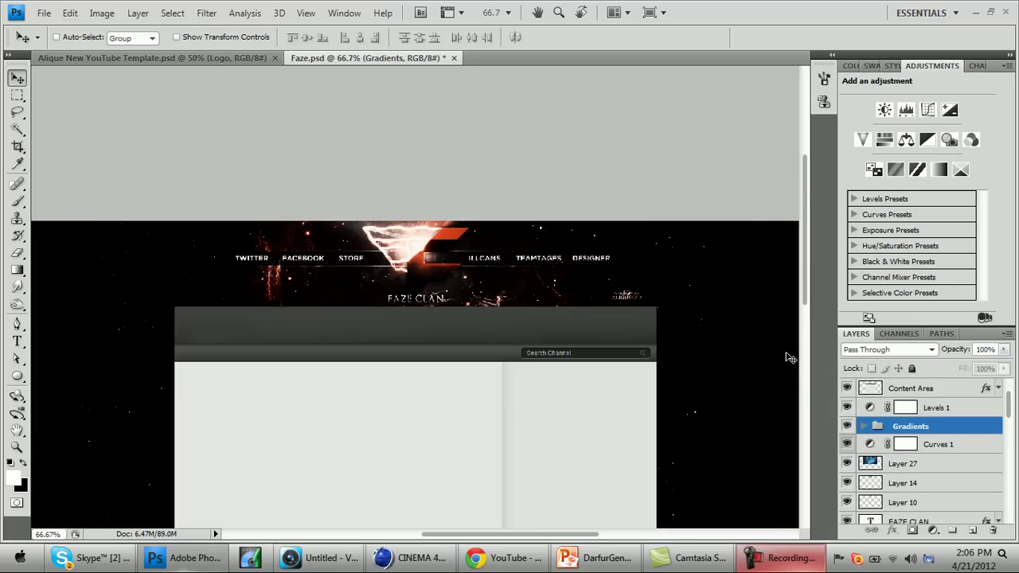
key("ctrl+minus")
key("ctrl+minus")
left_click(955, 390)
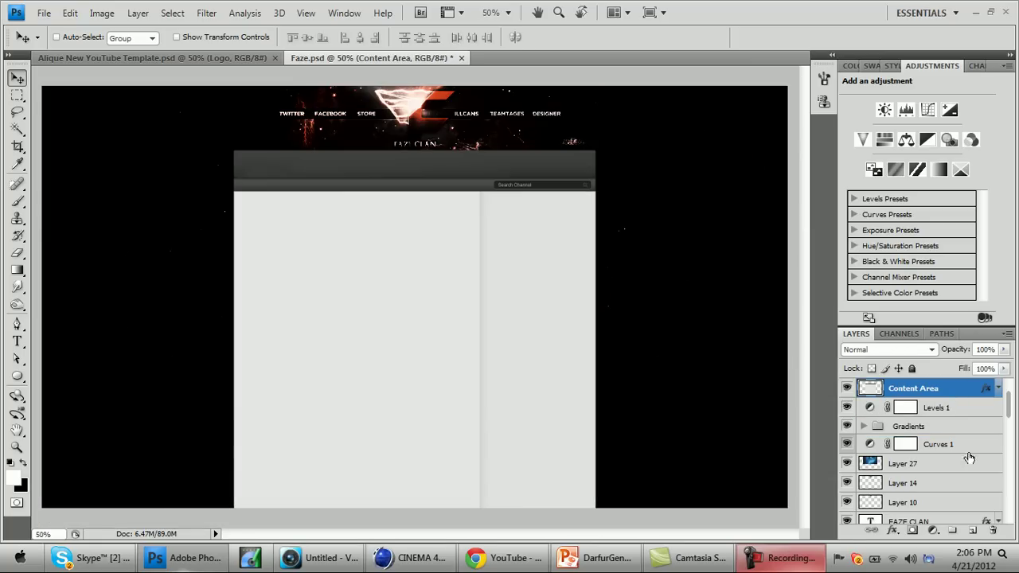
left_click(972, 530)
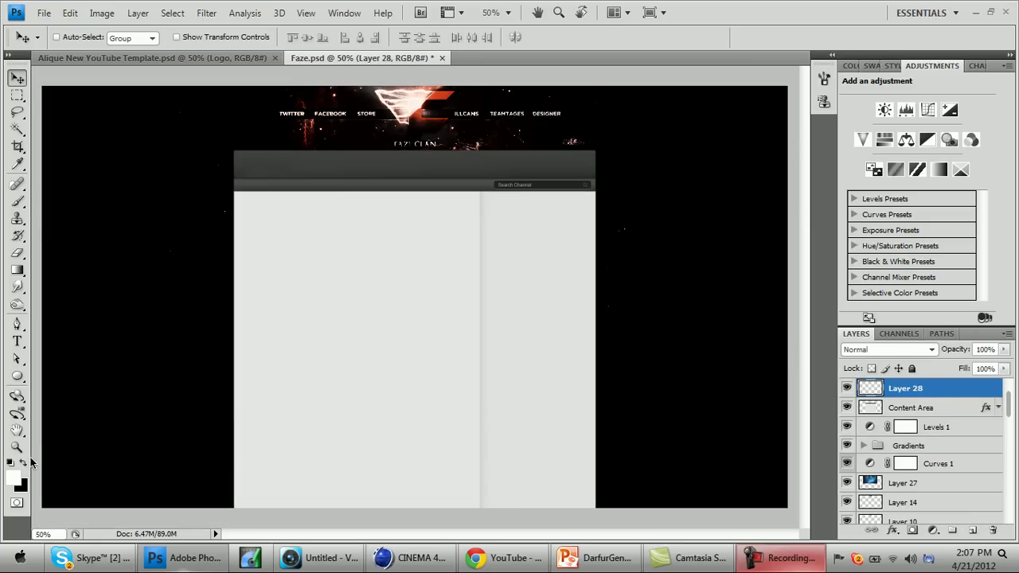
- Draw a black foreground-to-transparent gradient fading up from the page bottom, redoing the radial attempt as linear
left_click(24, 461)
left_click(18, 269)
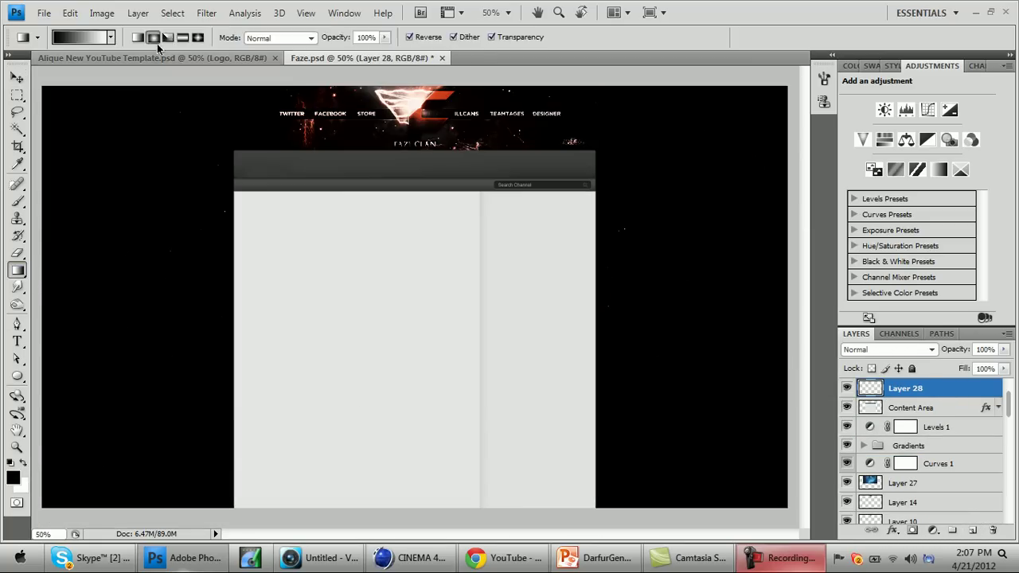
left_click(79, 36)
left_click(615, 111)
key("Return")
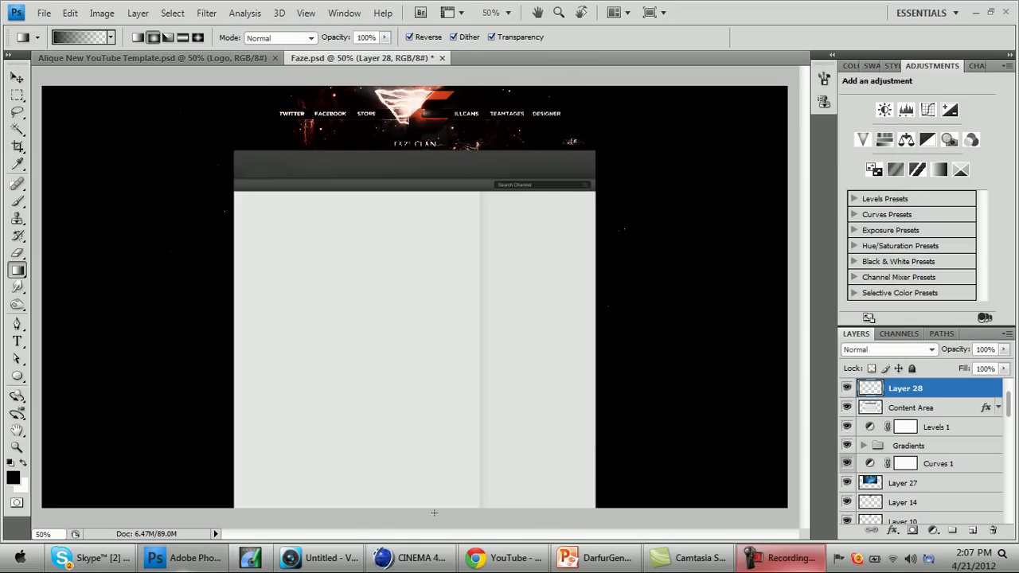
left_click_drag(432, 516, 432, 318)
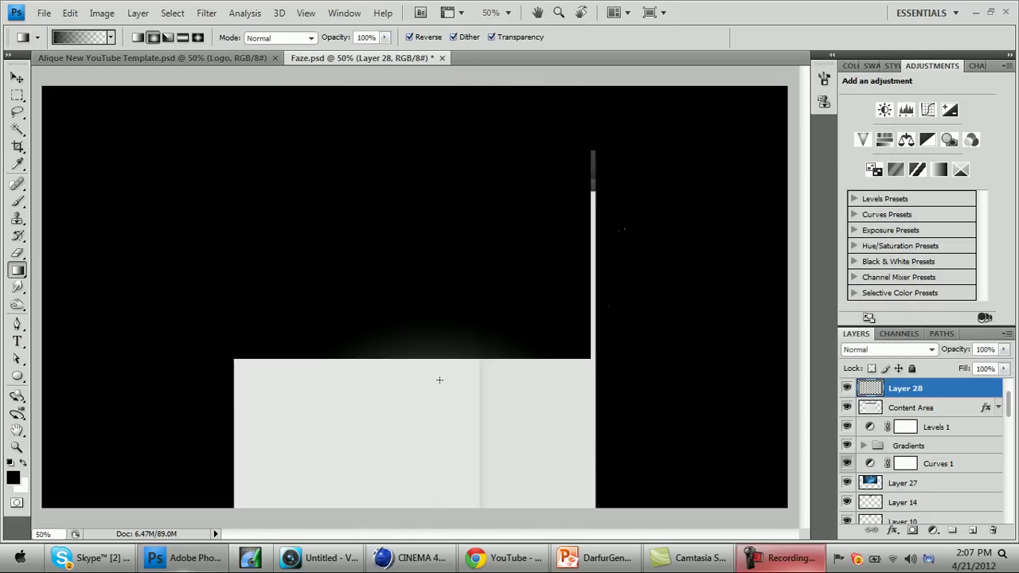
key("ctrl+z")
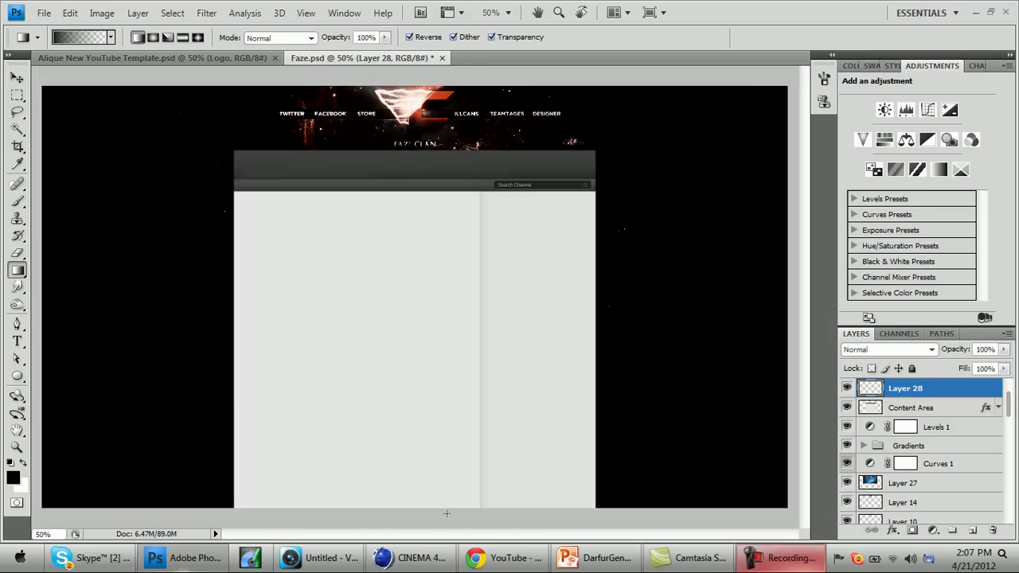
left_click_drag(447, 493, 454, 302)
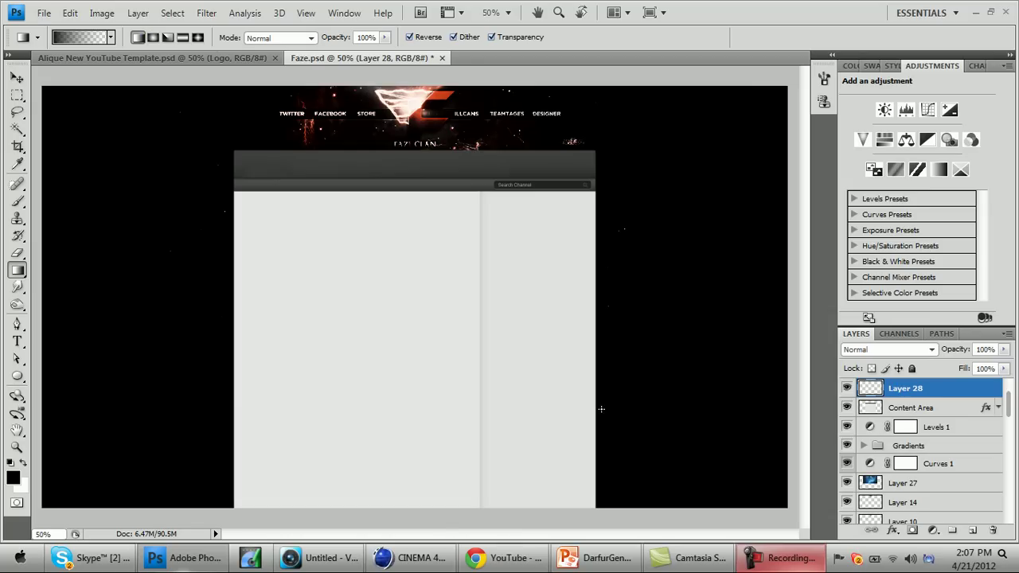